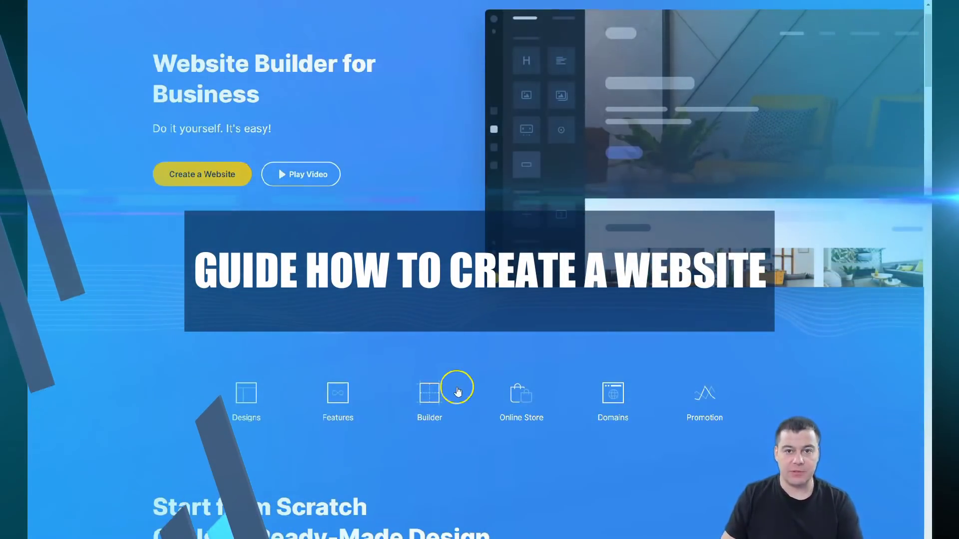
Step: Scroll the dashboard, then start a new site with the + beside My sites
scroll(457, 392, "down", 2)
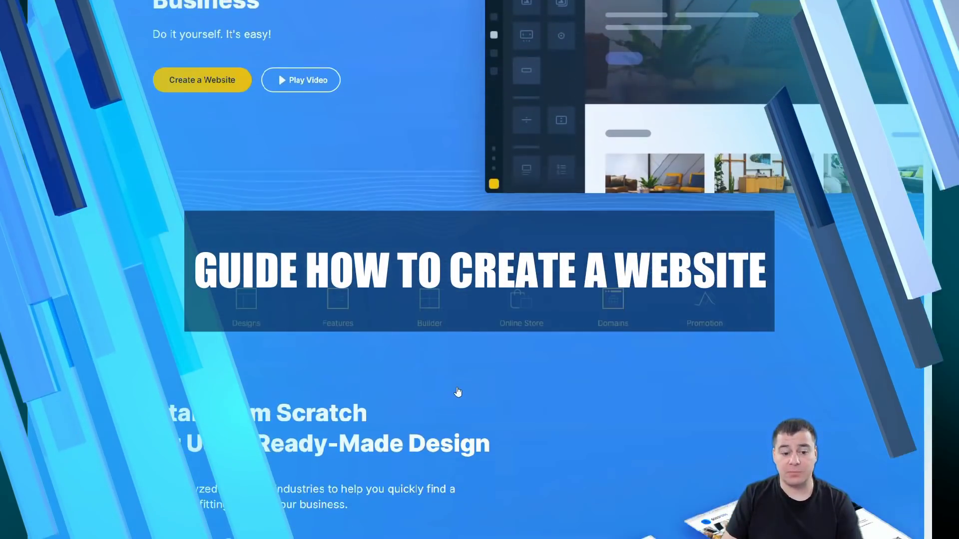
scroll(458, 392, "down", 1)
scroll(458, 392, "down", 2)
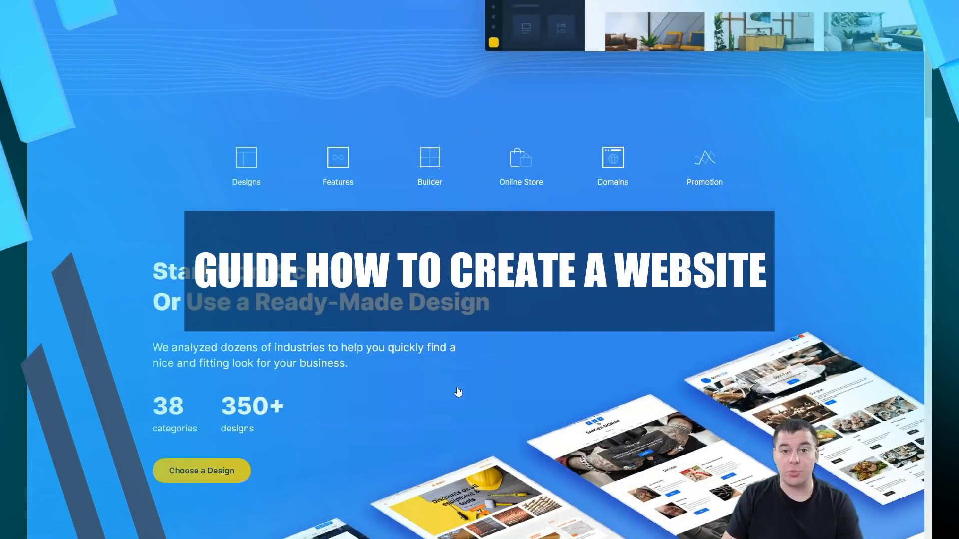
scroll(458, 392, "down", 2)
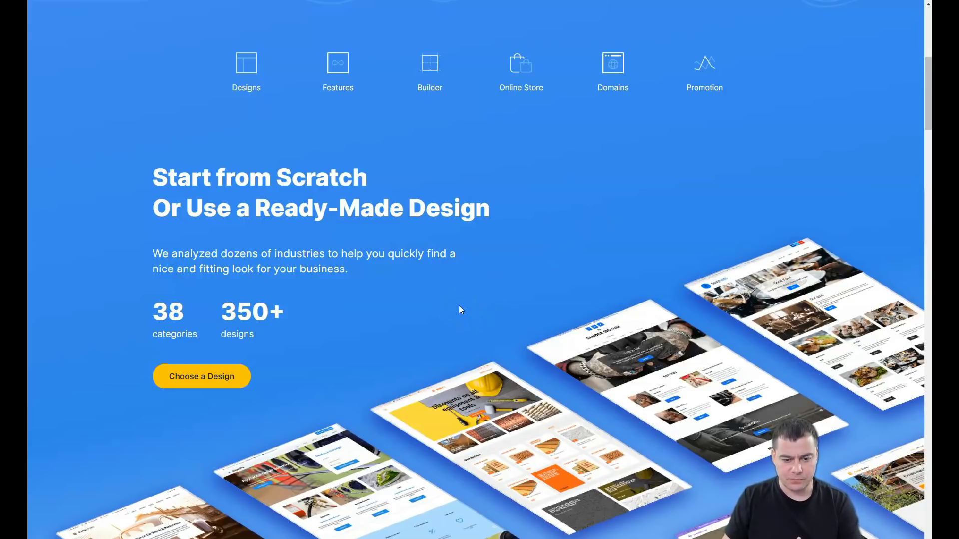
scroll(461, 310, "up", 6)
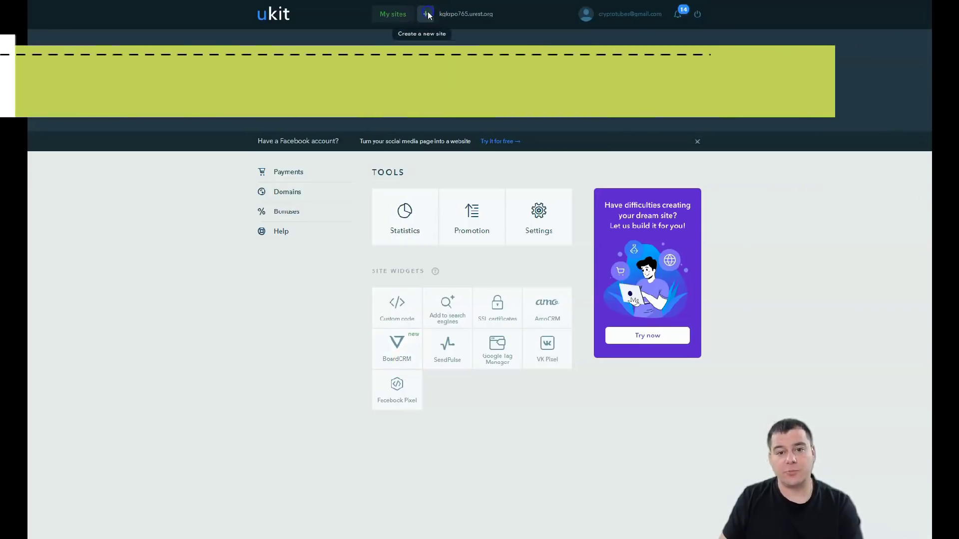
left_click(427, 14)
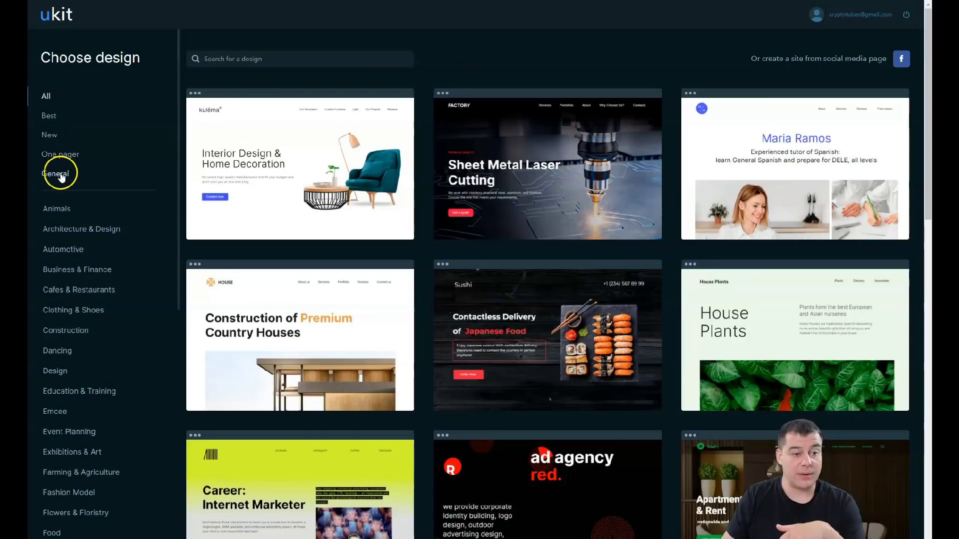
Step: Browse the design categories and template grid down to the Crafty template
scroll(60, 253, "down", 5)
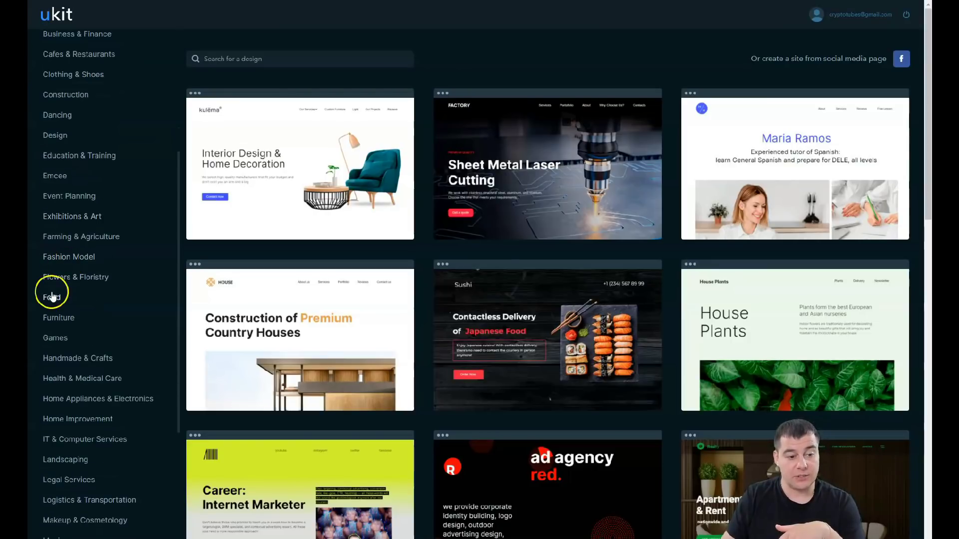
scroll(60, 295, "down", 5)
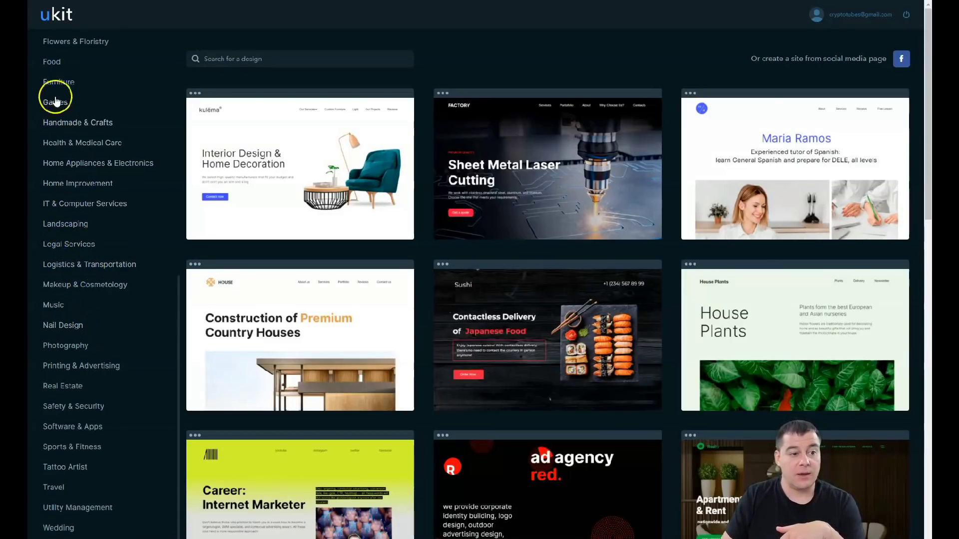
scroll(80, 389, "down", 1)
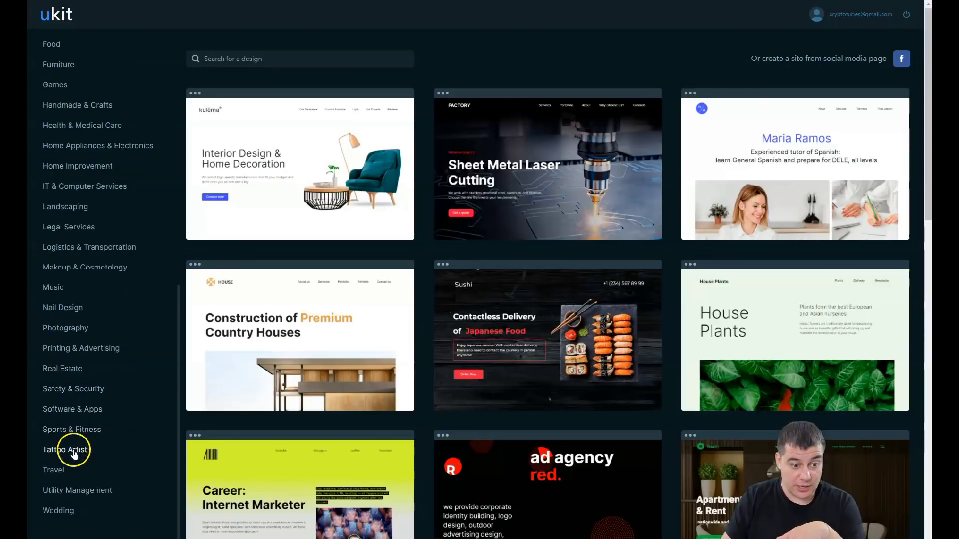
scroll(99, 336, "up", 10)
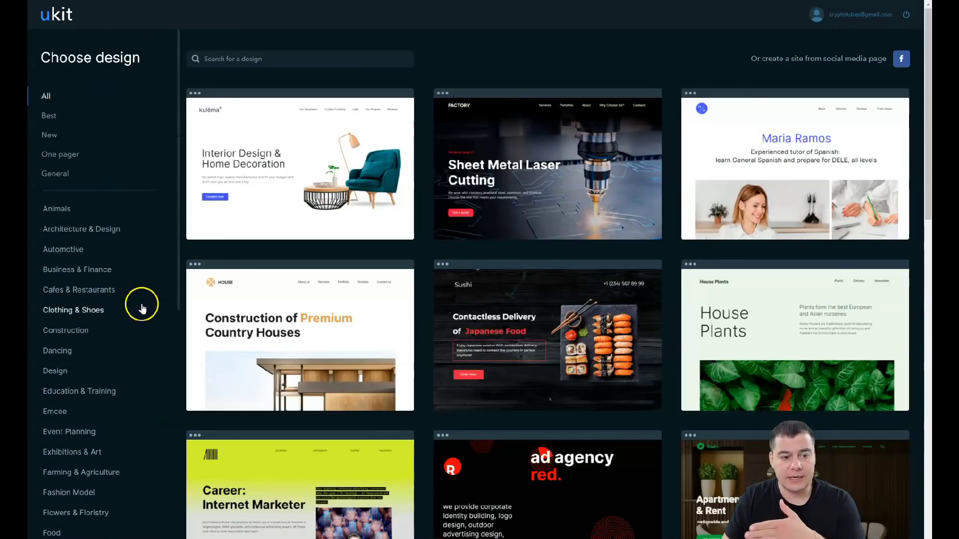
scroll(475, 325, "down", 12)
scroll(476, 330, "down", 8)
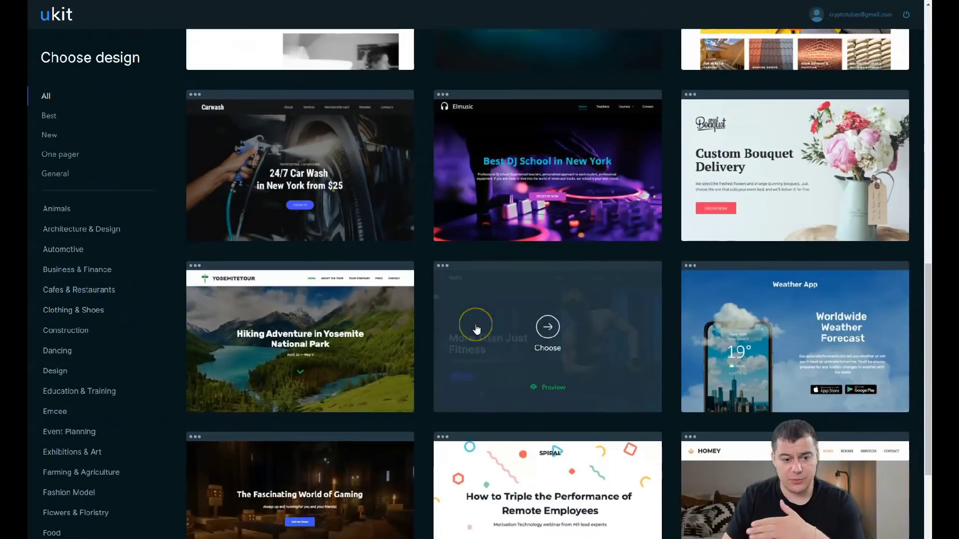
scroll(476, 331, "down", 4)
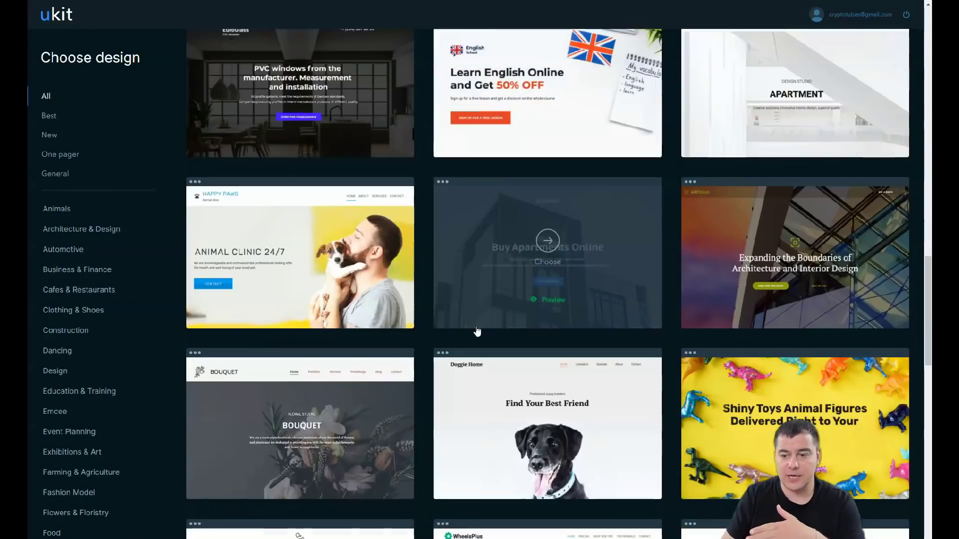
scroll(482, 333, "down", 12)
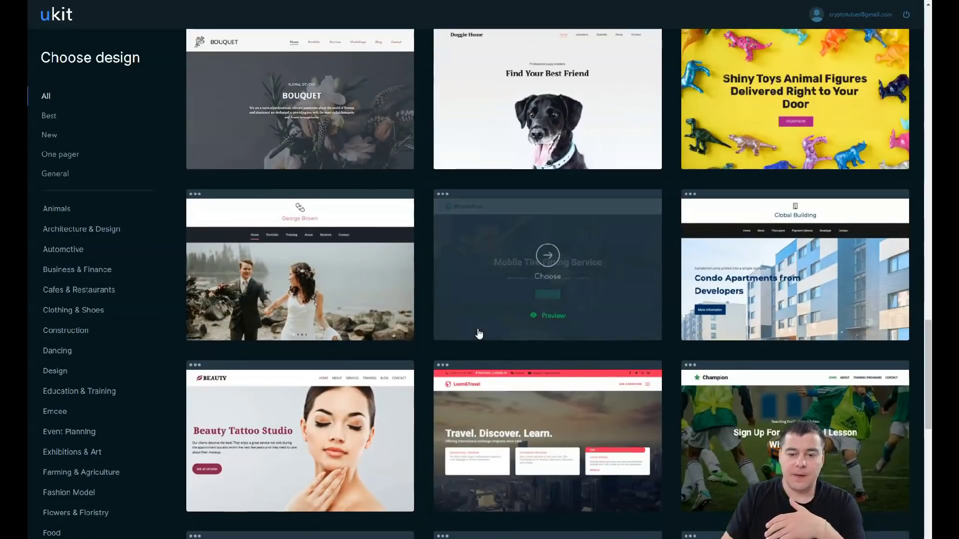
scroll(479, 333, "down", 8)
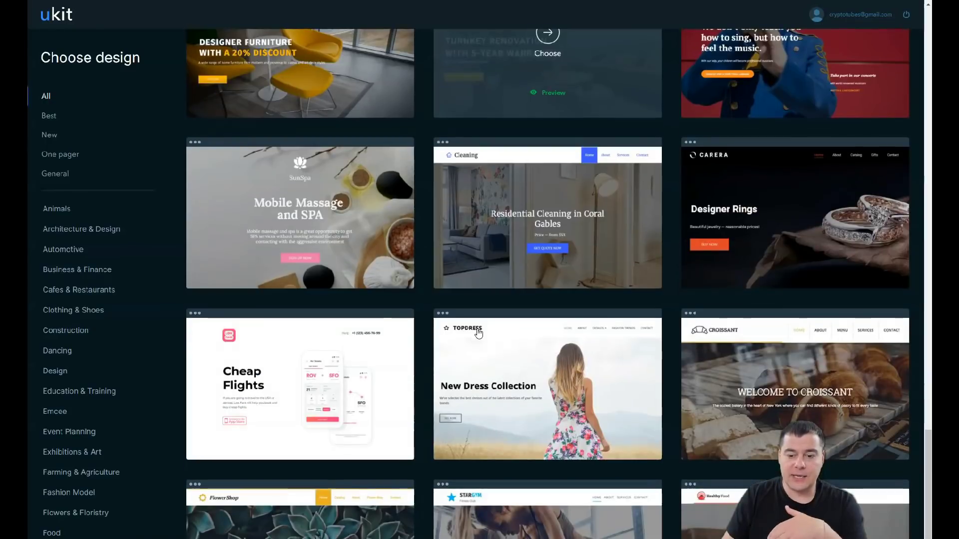
scroll(479, 333, "down", 9)
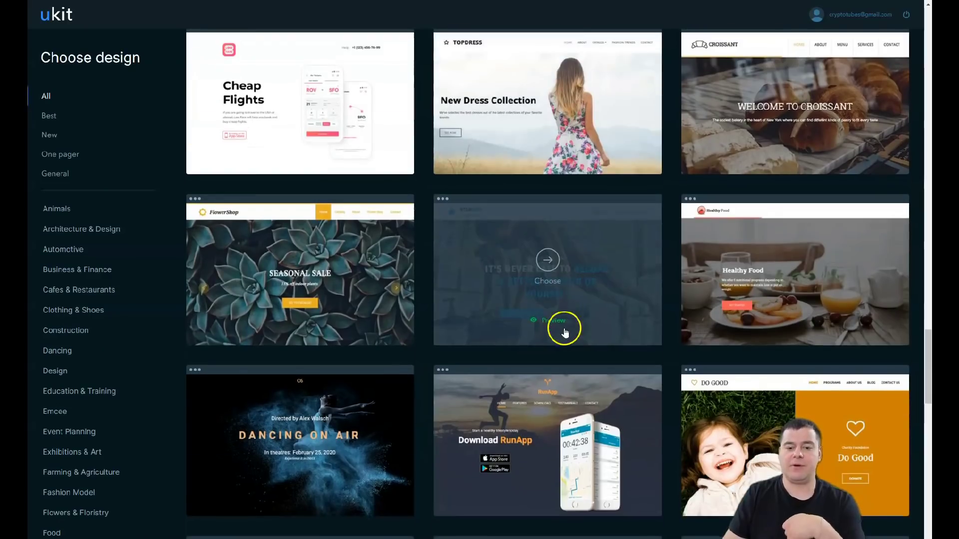
scroll(547, 316, "down", 8)
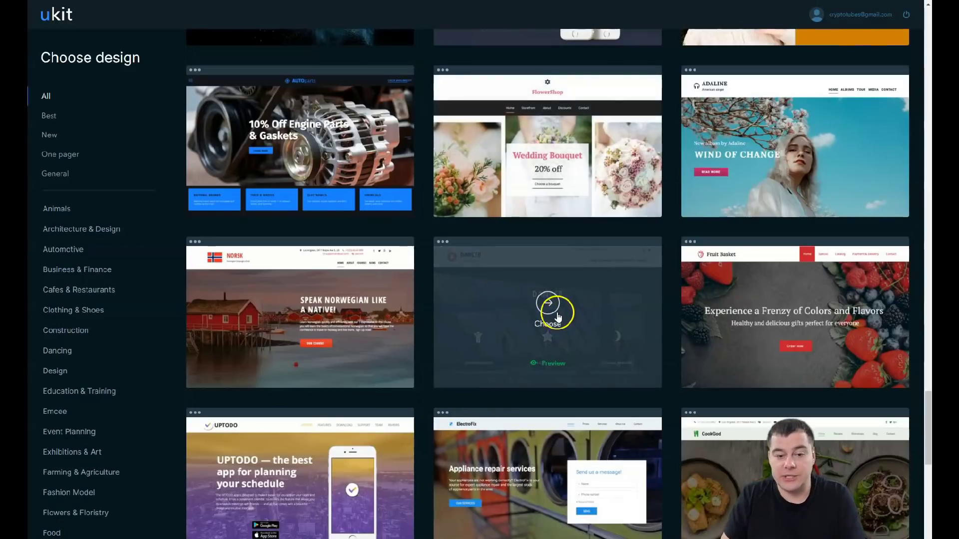
scroll(557, 315, "down", 3)
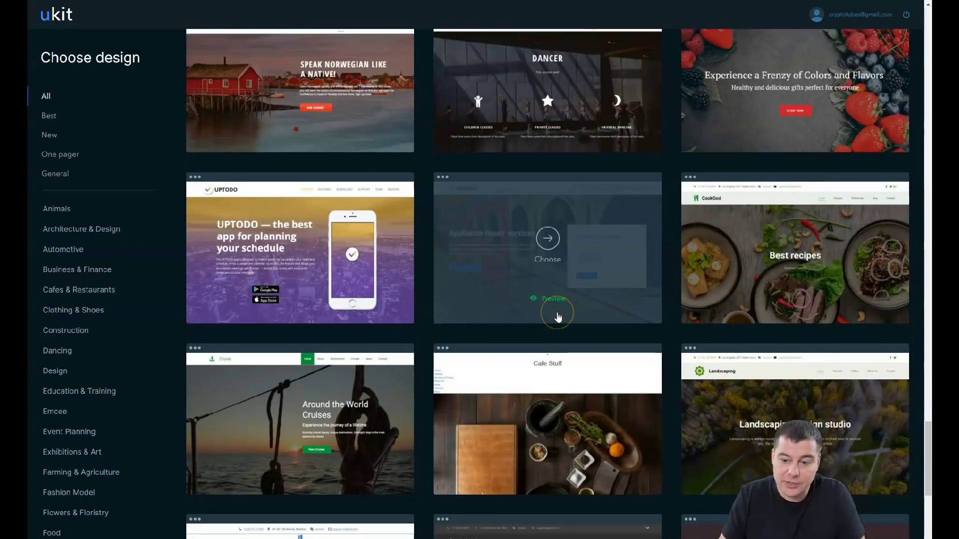
scroll(566, 318, "down", 10)
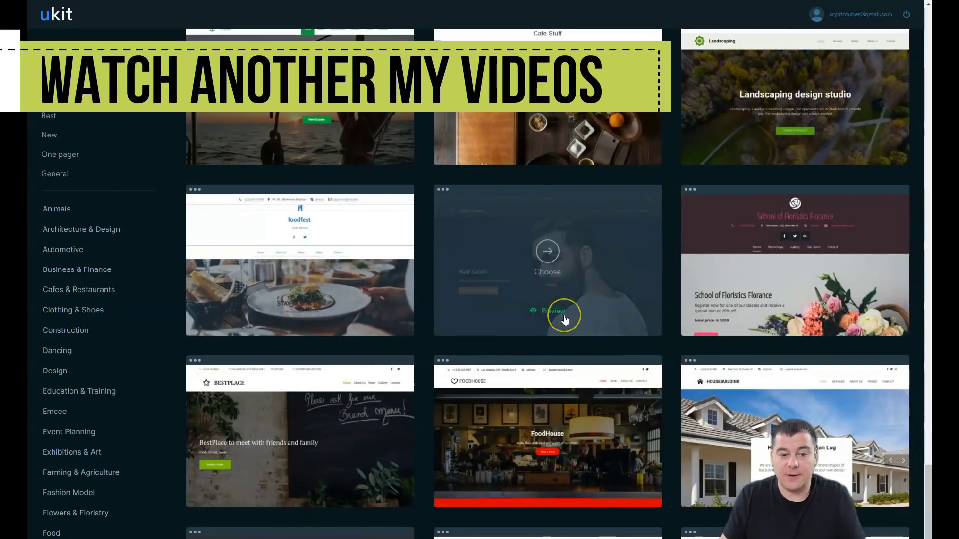
scroll(564, 319, "down", 4)
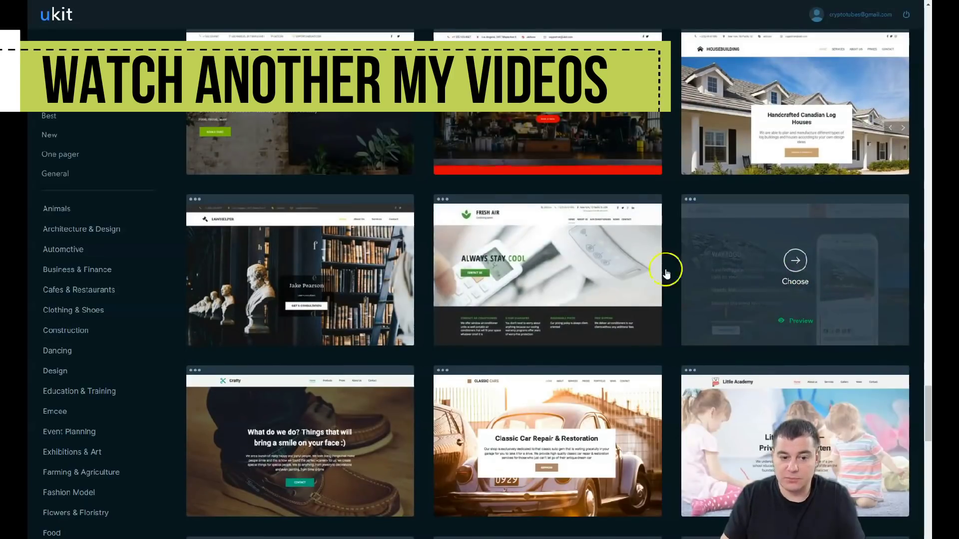
scroll(311, 349, "down", 4)
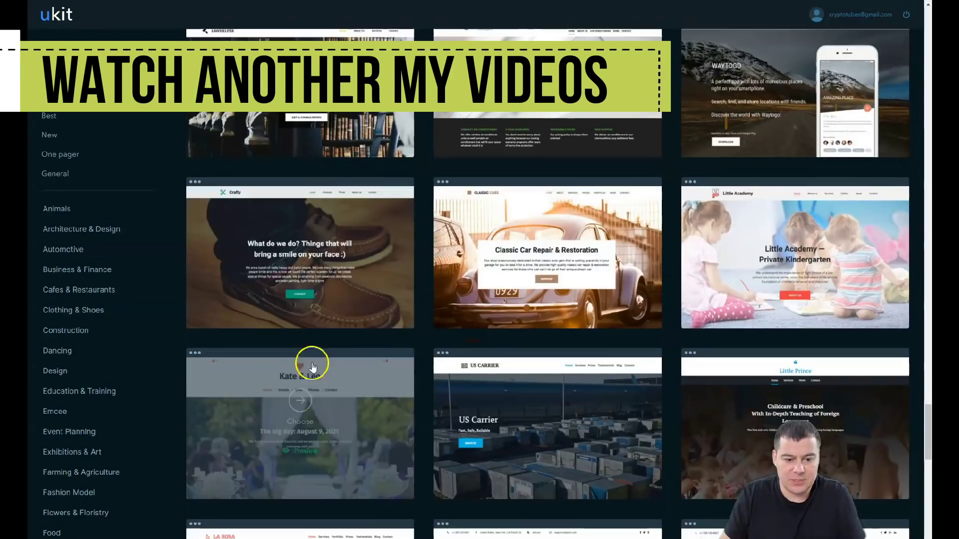
Step: Choose Crafty, continue into the editor, and decline the welcome tour with Not Now
left_click(300, 245)
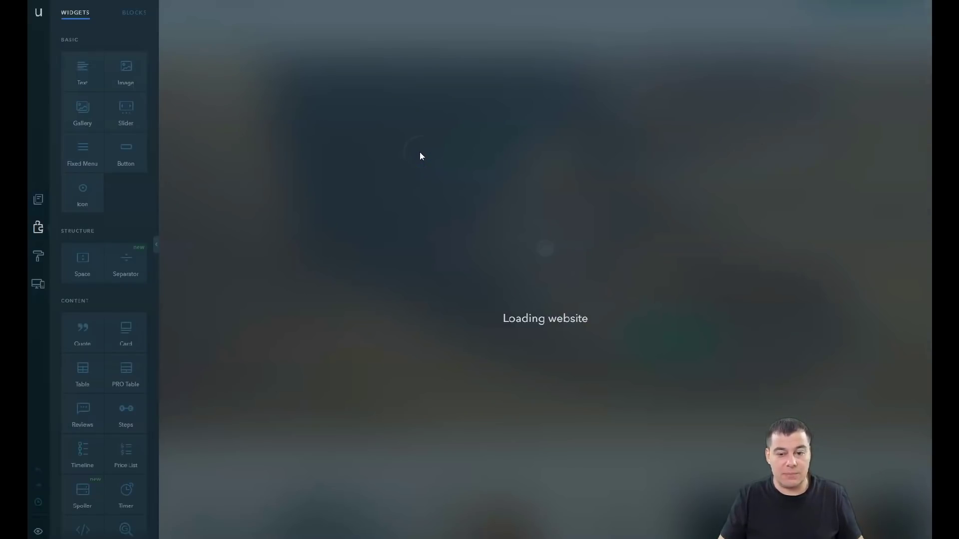
left_click(408, 145)
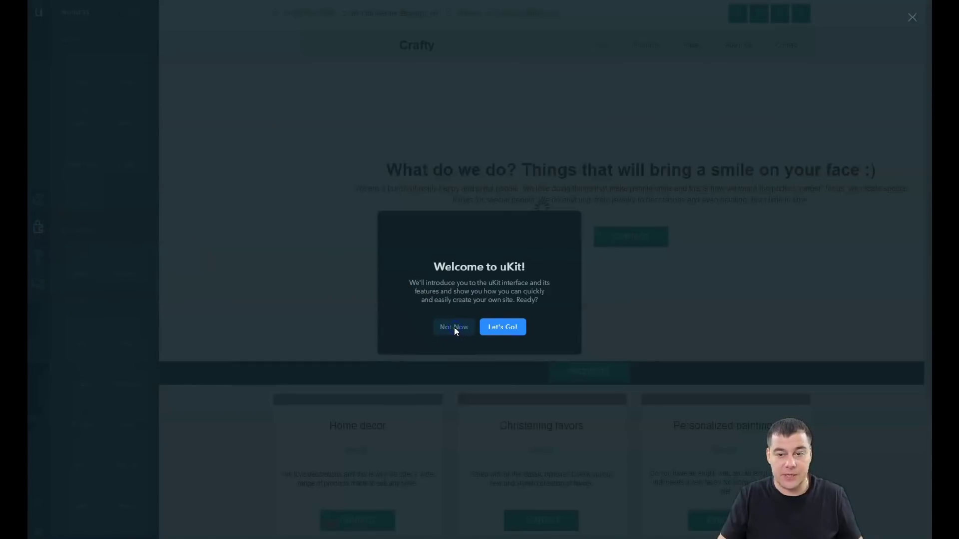
left_click(454, 338)
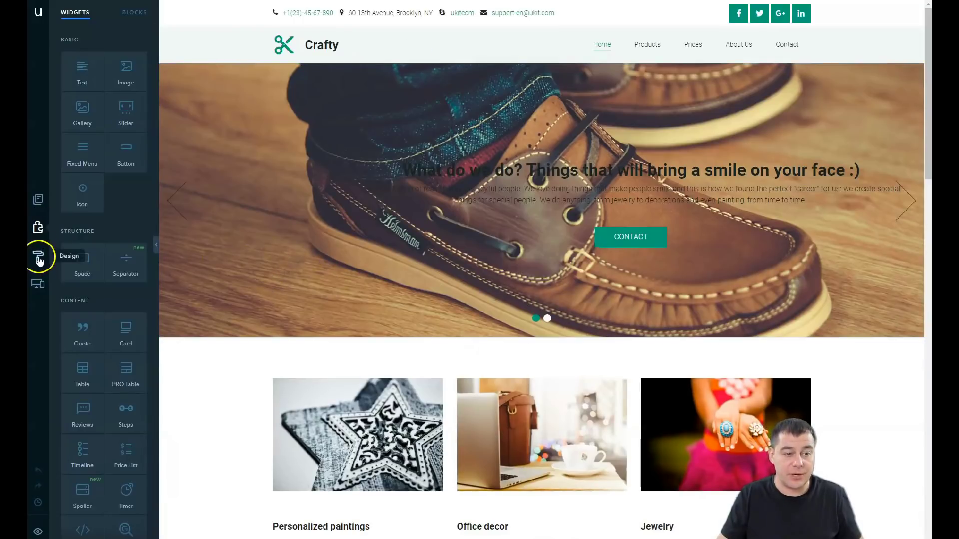
Step: Show the Adaptive View settings and scroll the page down to the footer
left_click(38, 286)
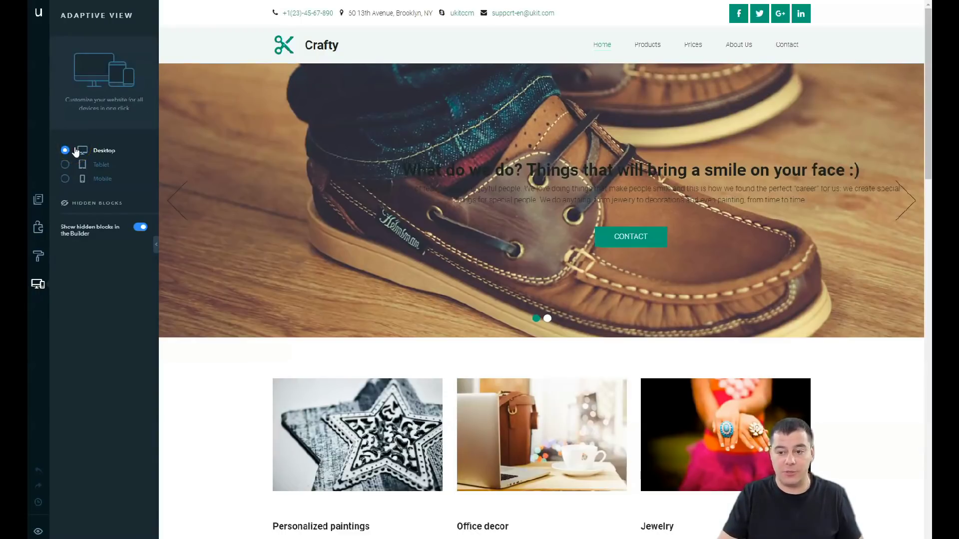
left_click(566, 373)
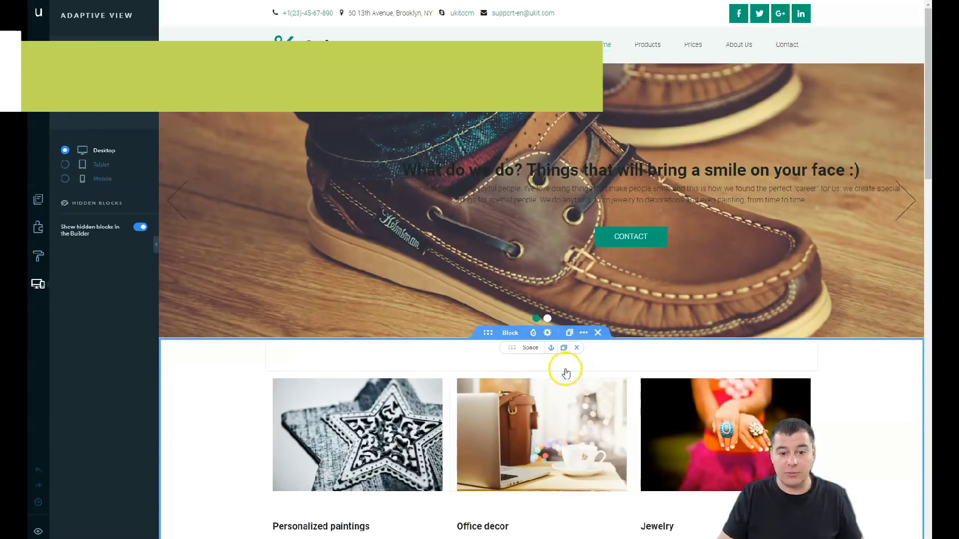
scroll(469, 422, "down", 5)
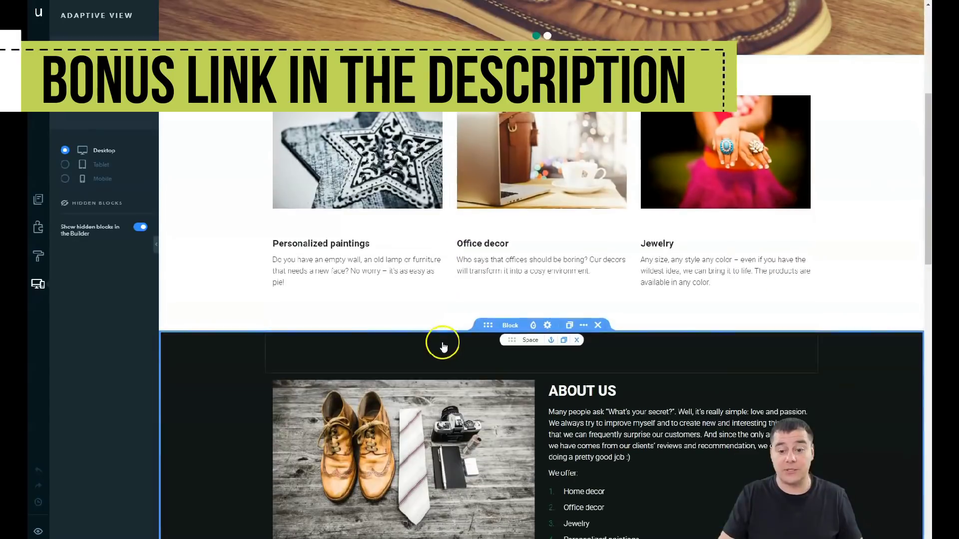
scroll(444, 344, "down", 10)
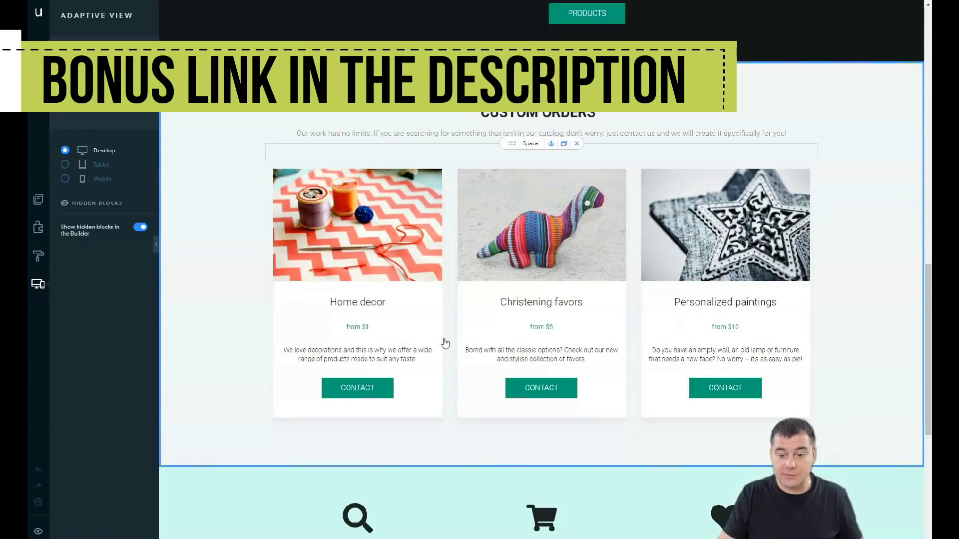
scroll(445, 344, "down", 7)
left_click(73, 182)
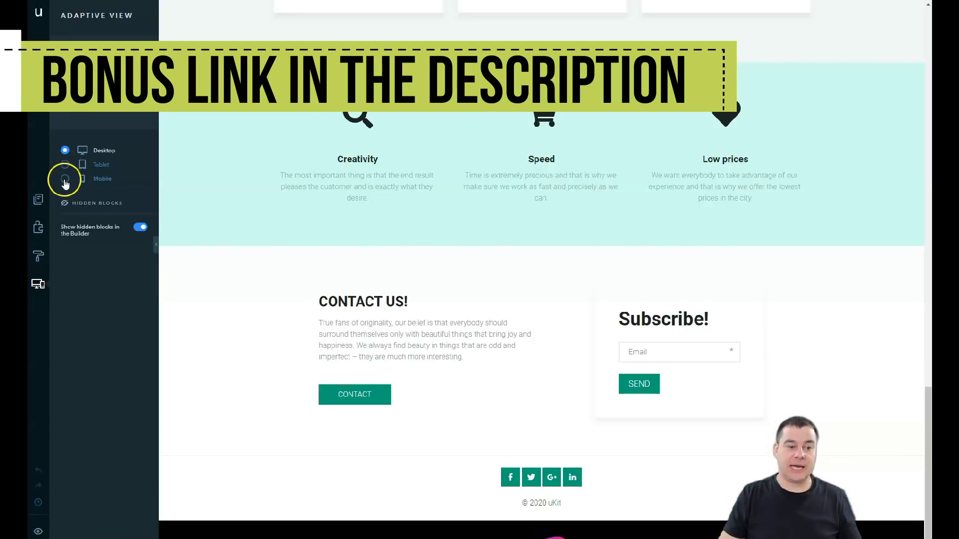
left_click(37, 201)
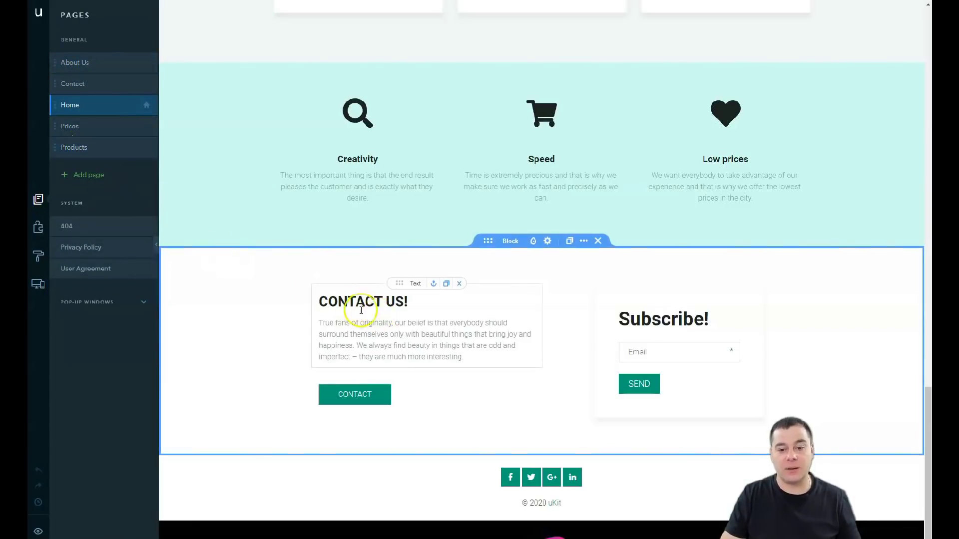
scroll(350, 305, "up", 3)
scroll(346, 309, "up", 12)
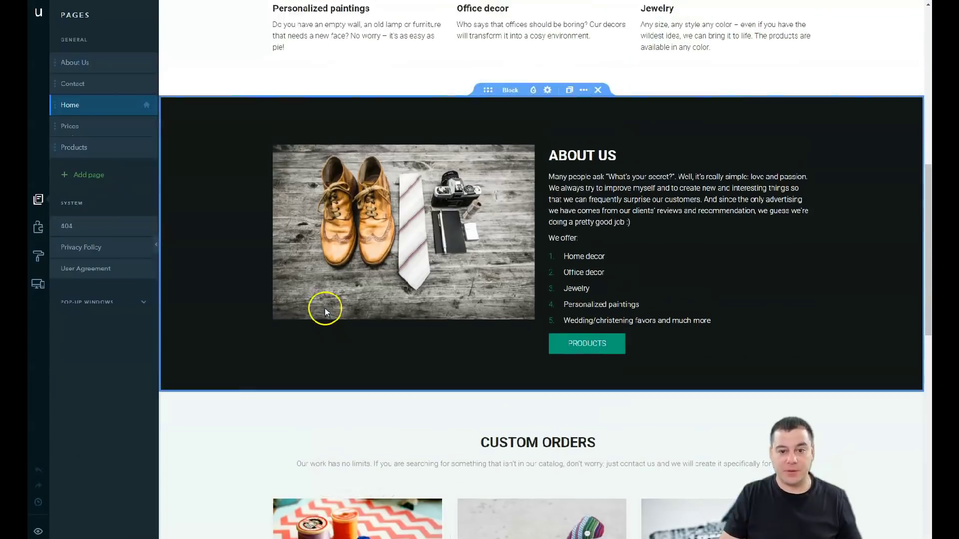
scroll(324, 312, "up", 7)
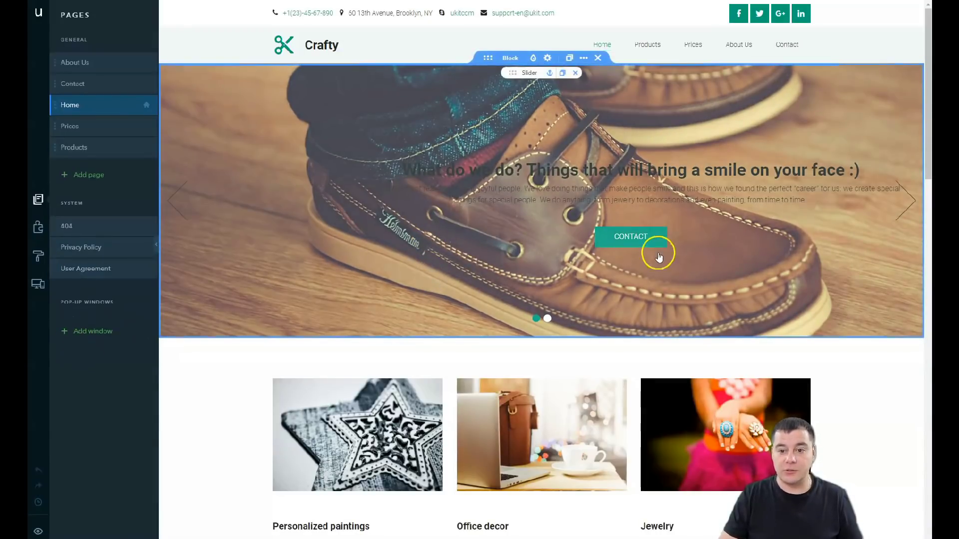
left_click(910, 201)
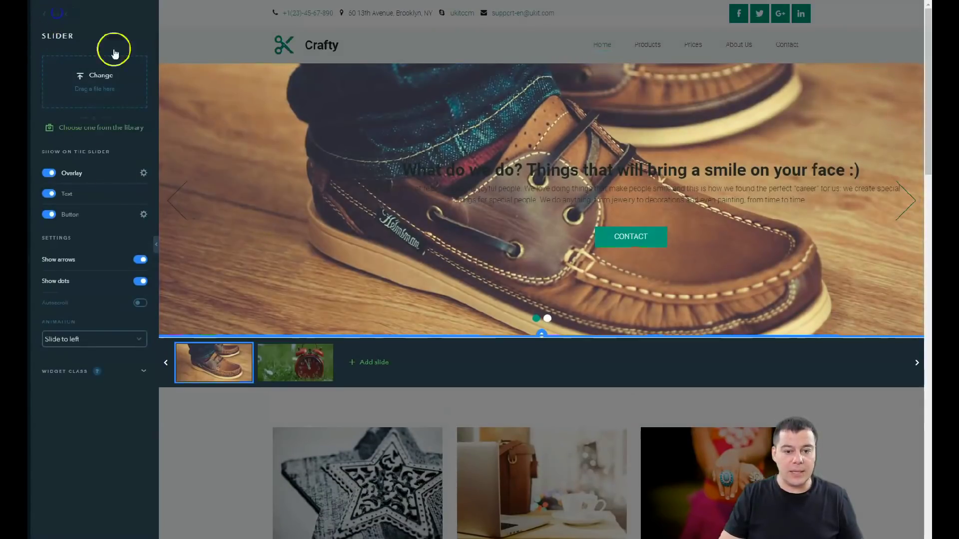
left_click(160, 81)
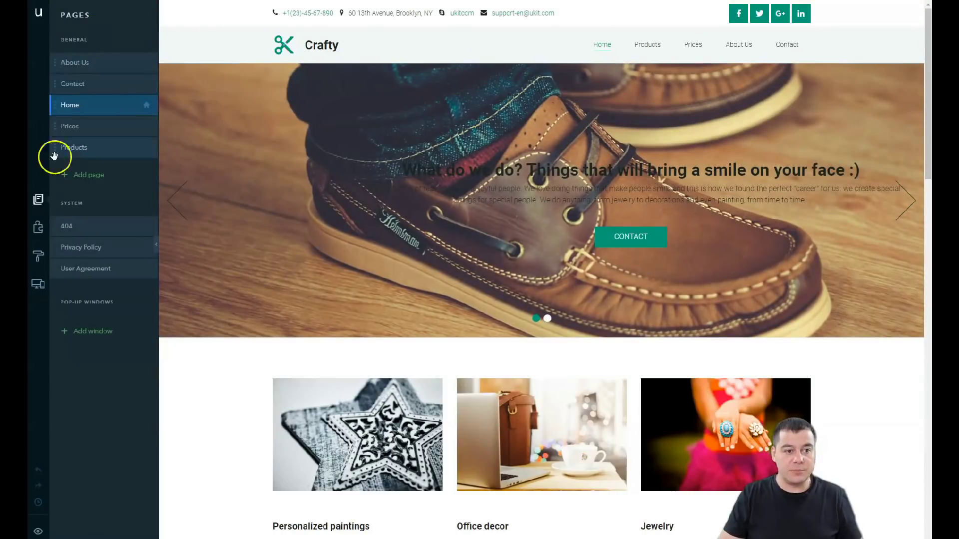
mouse_move(80, 107)
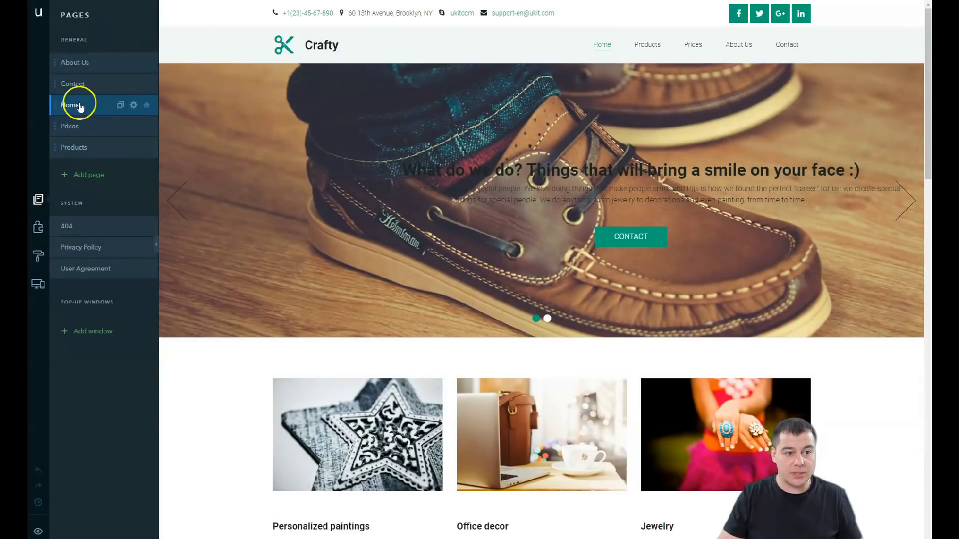
Step: In Design's Colors, try several schemes and finish on the red-accent scheme
left_click(37, 261)
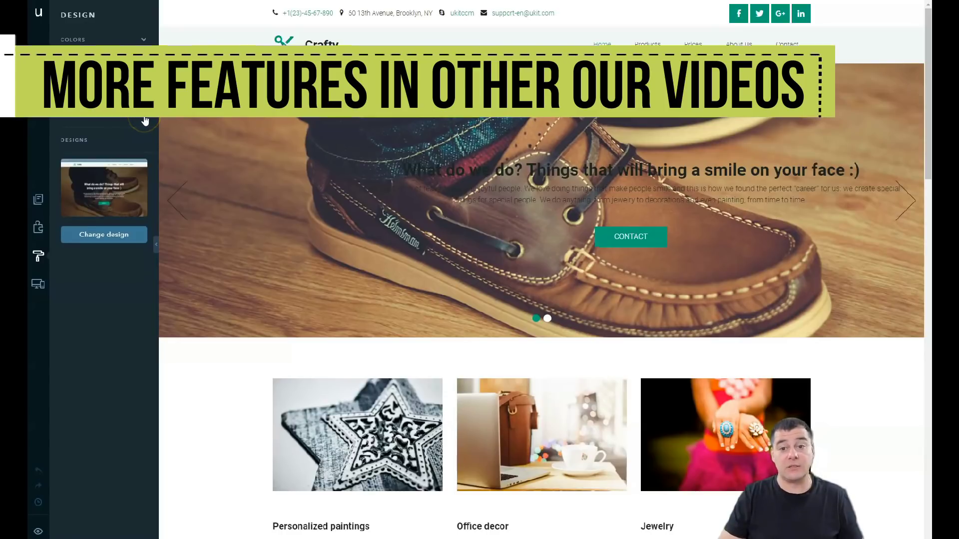
left_click(143, 40)
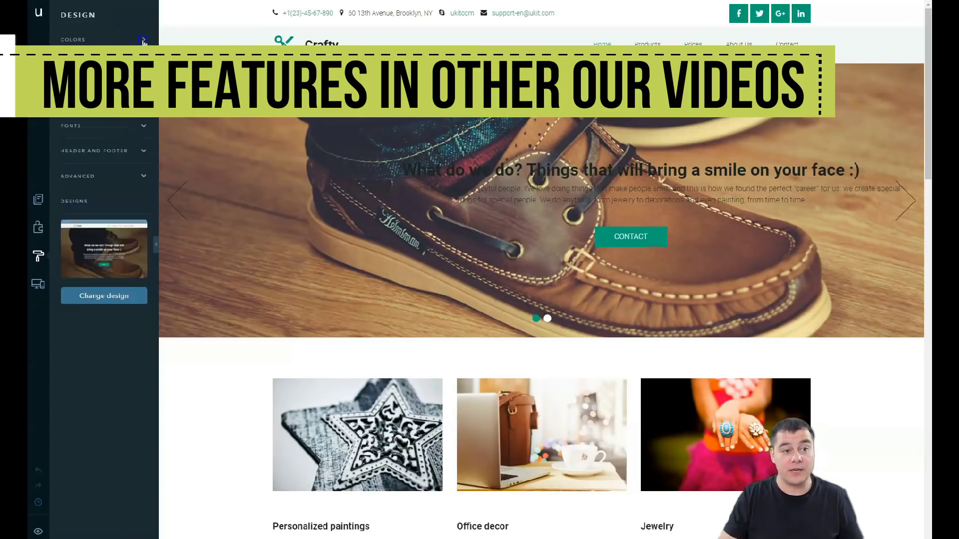
left_click(49, 130)
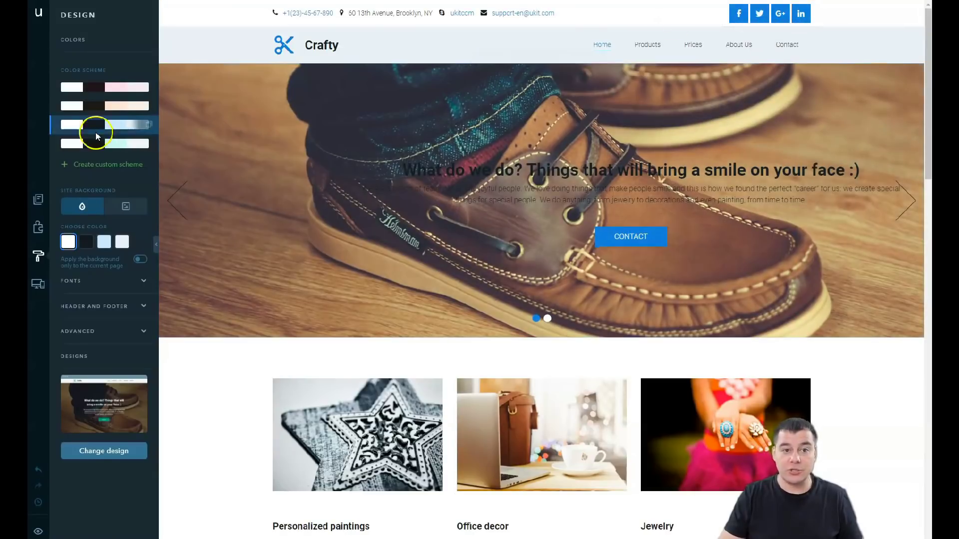
left_click(52, 105)
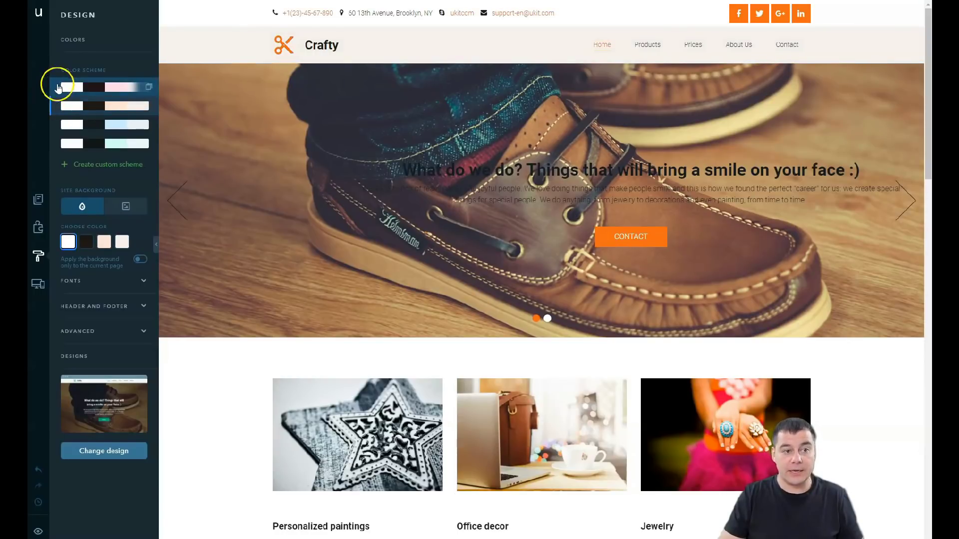
left_click(54, 89)
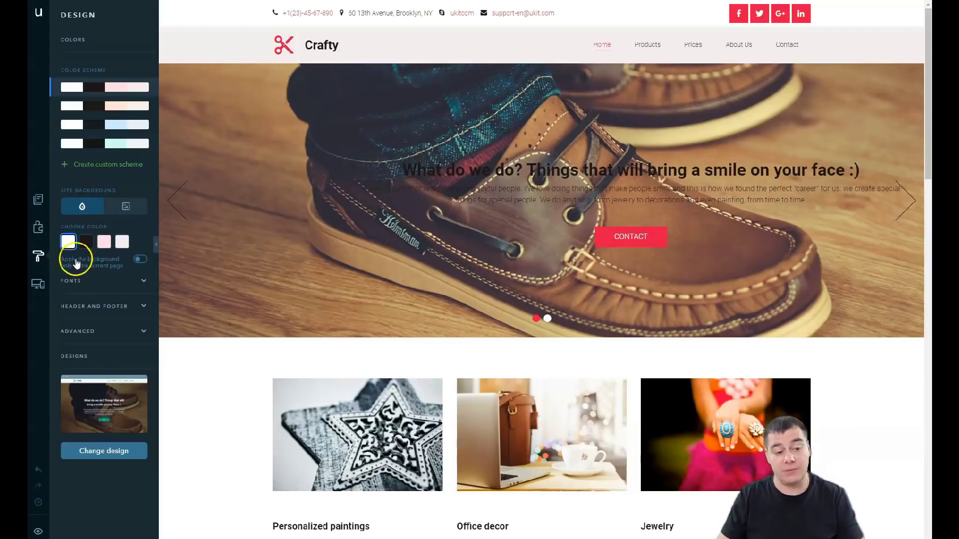
Step: Try the PT Serif and Roboto font pairs, settling on Open Sans / Fira Sans
left_click(142, 40)
left_click(144, 65)
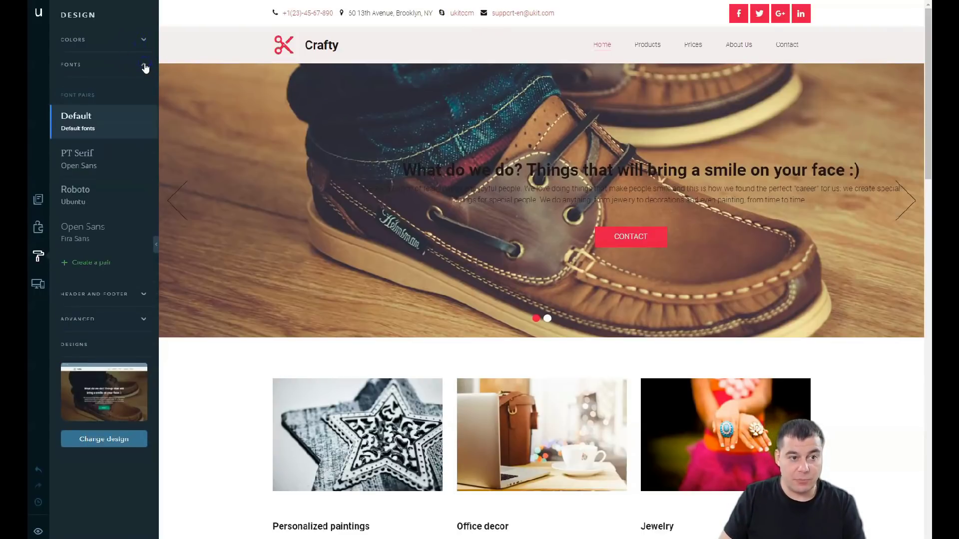
left_click(102, 164)
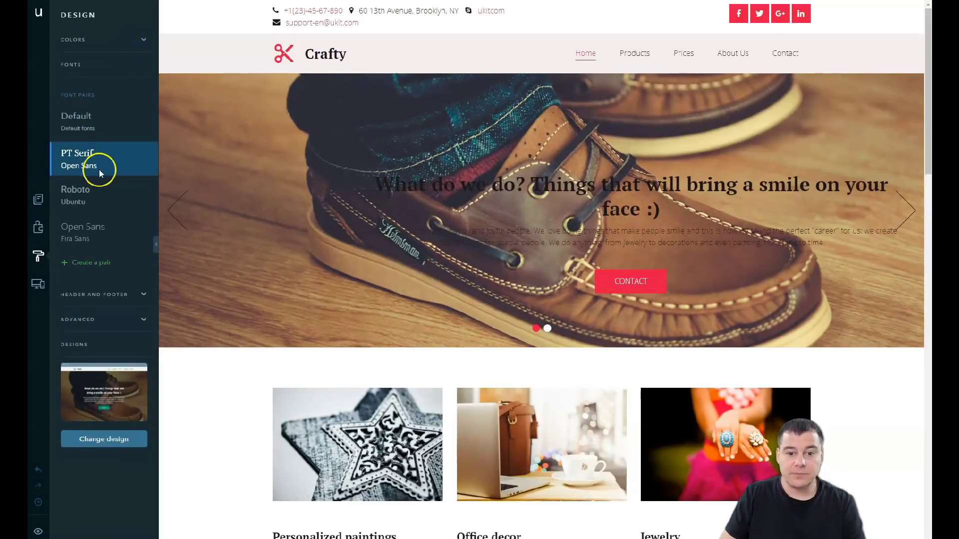
left_click(85, 194)
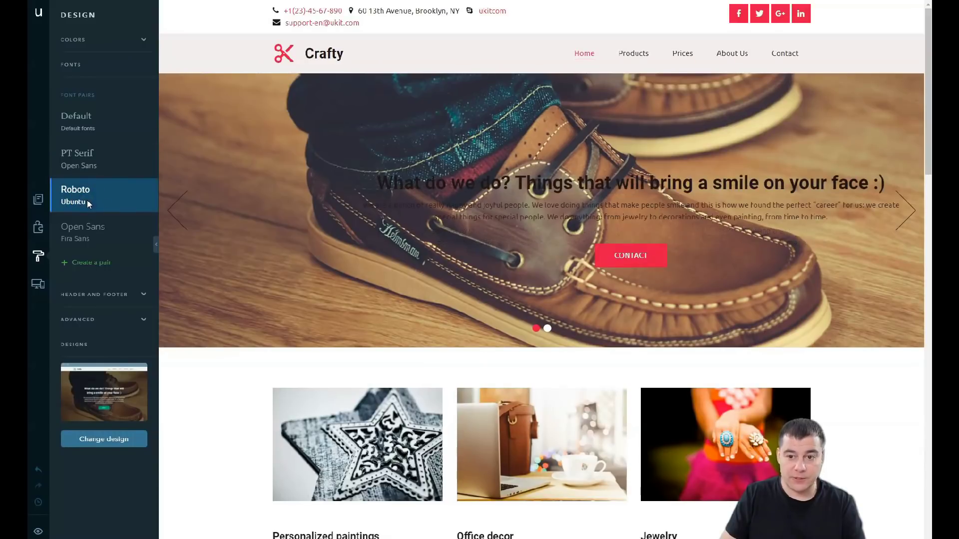
left_click(88, 231)
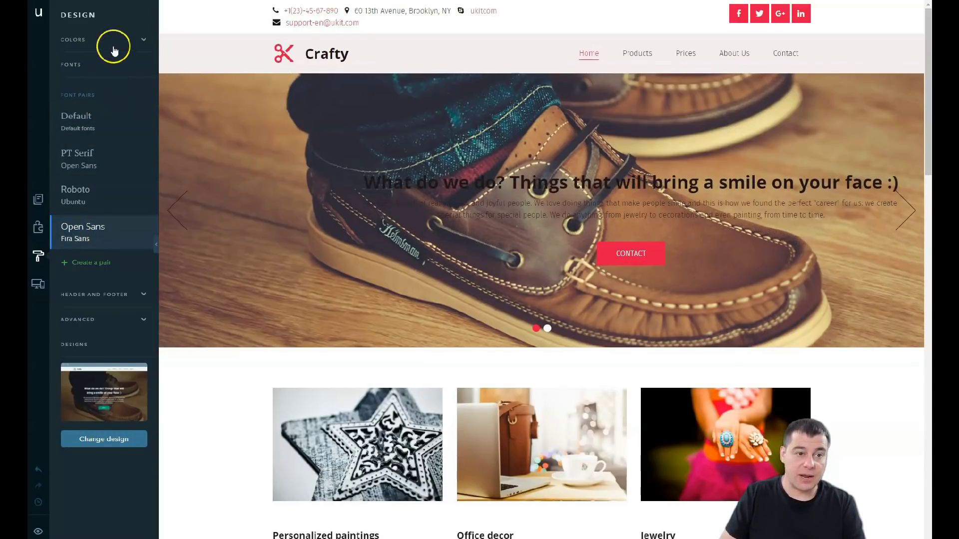
left_click(135, 67)
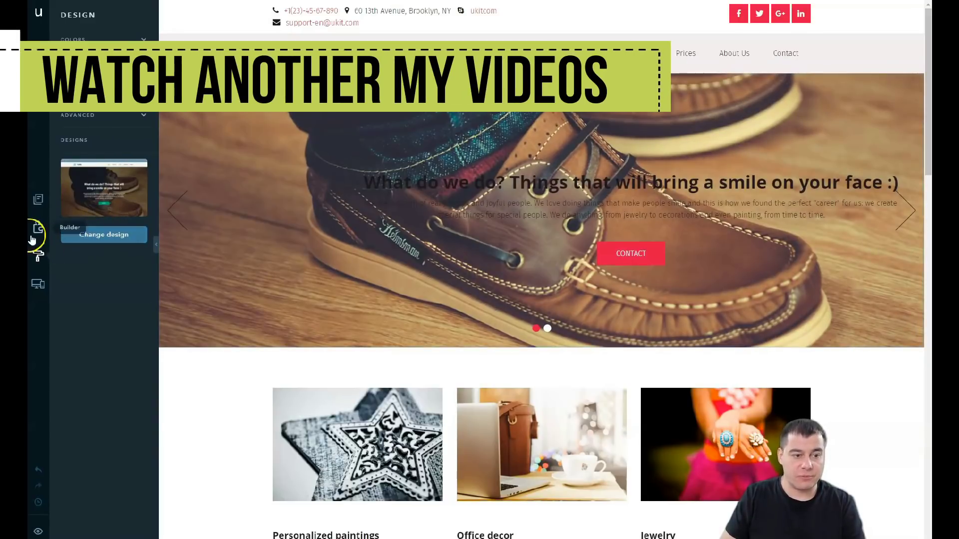
Step: Show the Widgets panel, scroll the Home page, and nudge the hero slider by its handle
left_click(38, 226)
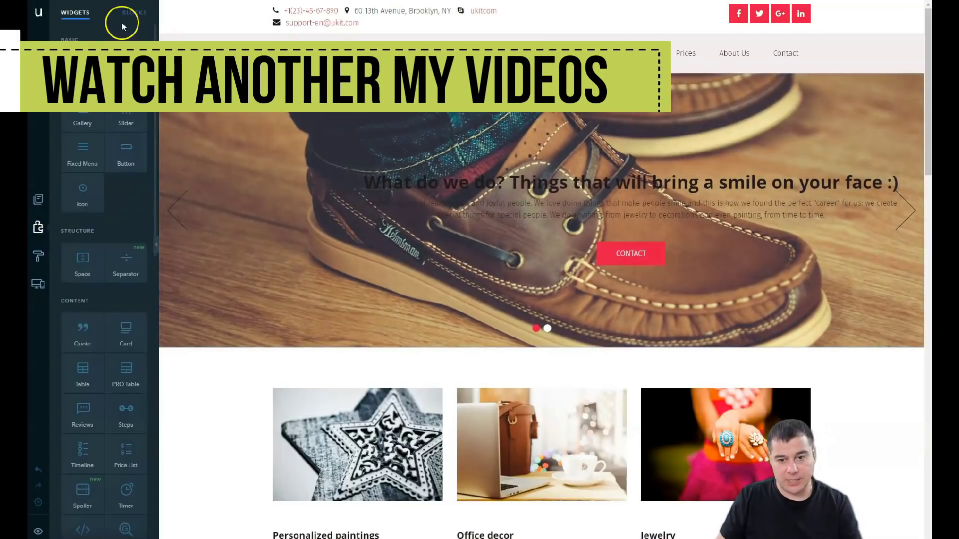
scroll(562, 208, "down", 6)
scroll(569, 207, "up", 6)
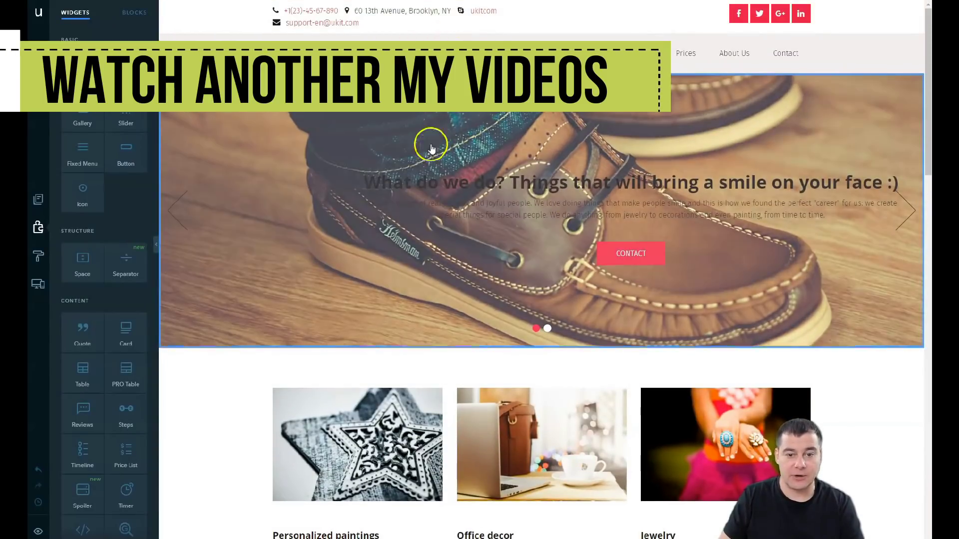
scroll(442, 197, "down", 4)
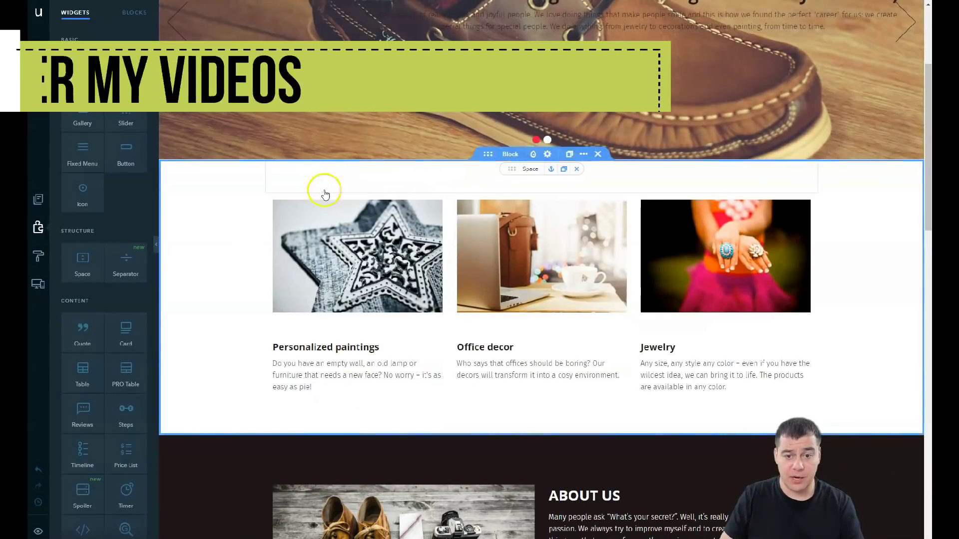
scroll(389, 189, "down", 5)
scroll(374, 184, "down", 6)
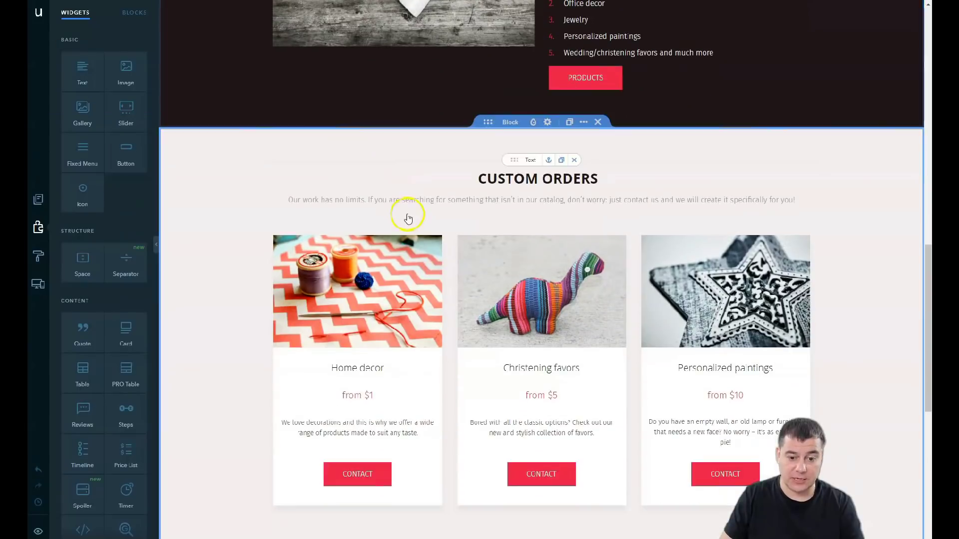
scroll(379, 225, "down", 9)
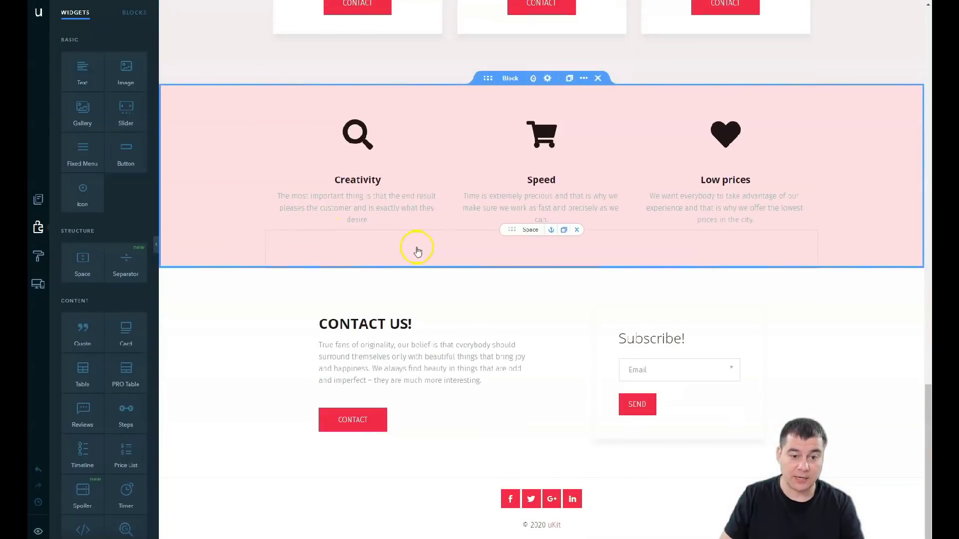
scroll(275, 349, "down", 1)
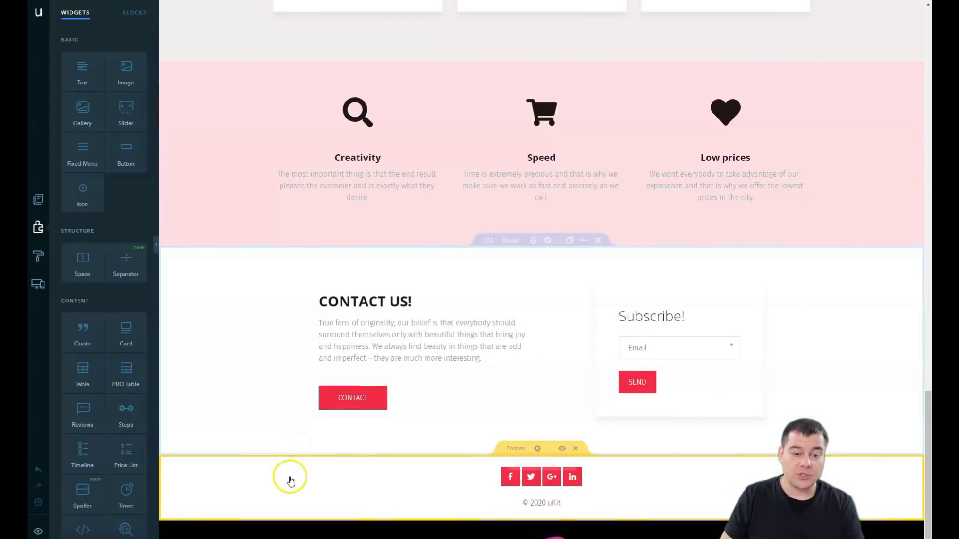
scroll(325, 350, "up", 15)
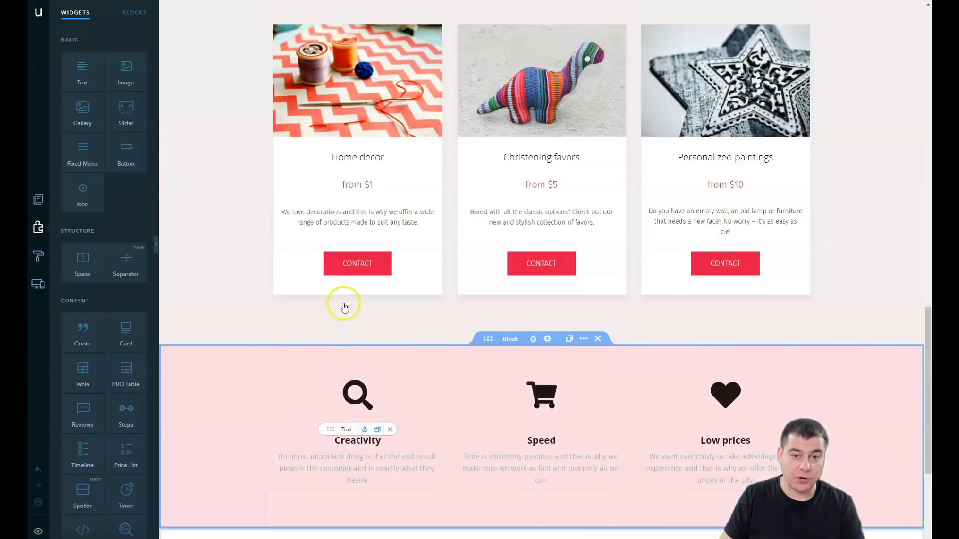
scroll(345, 307, "up", 8)
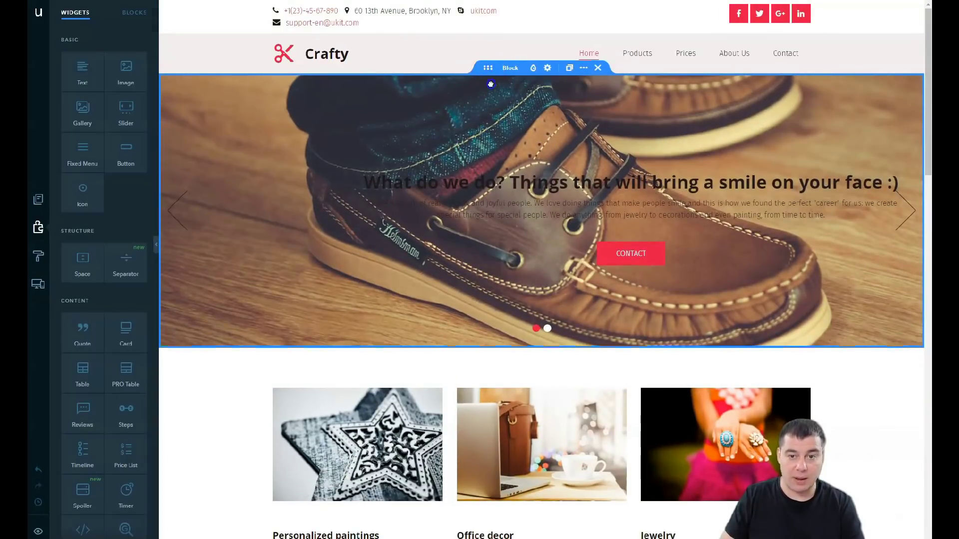
left_click_drag(490, 84, 518, 76)
scroll(507, 111, "up", 5)
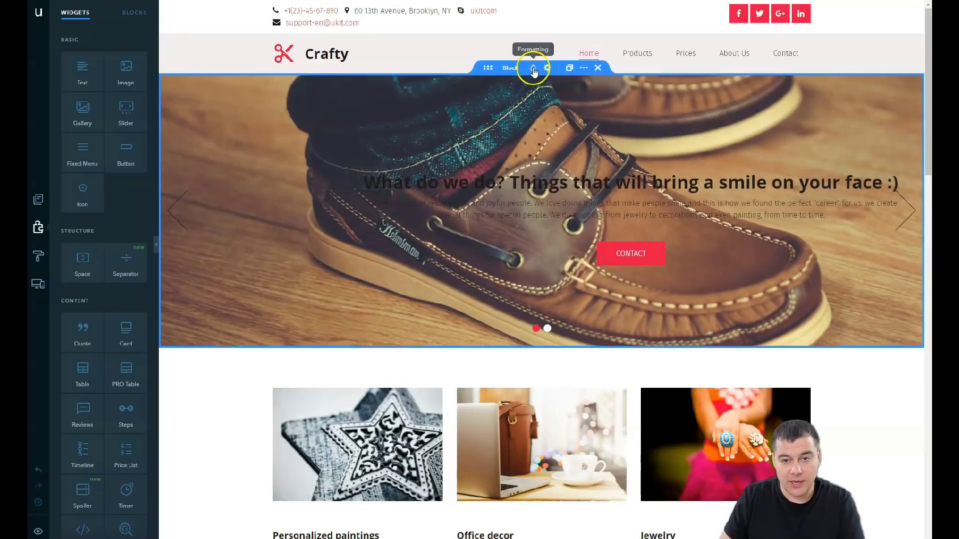
Step: Look over the slider block's actions and background options, then leave its design settings
left_click(583, 68)
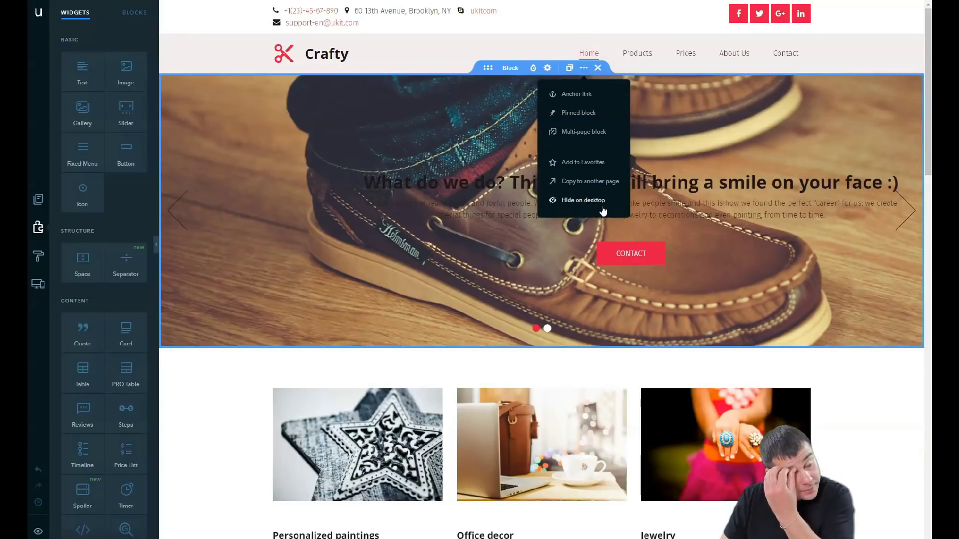
left_click(584, 70)
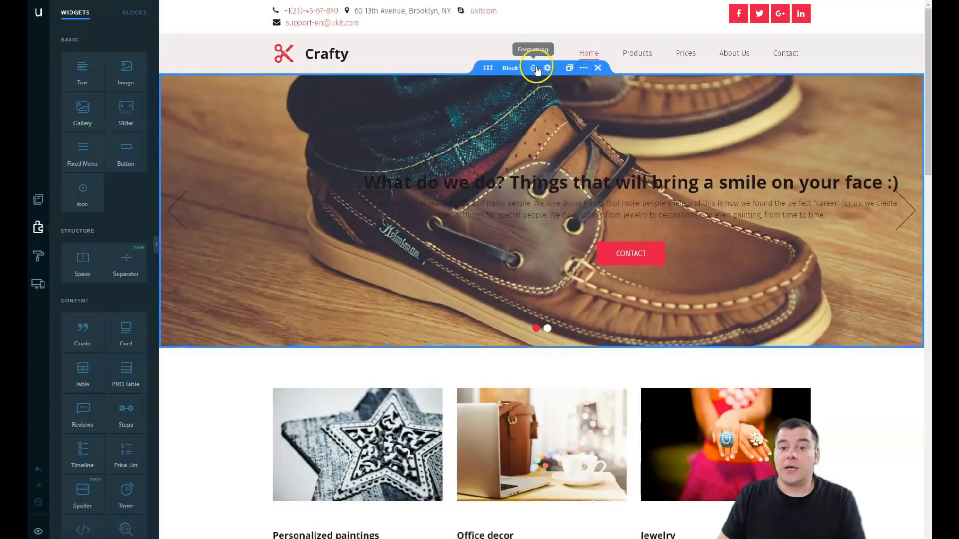
left_click(537, 69)
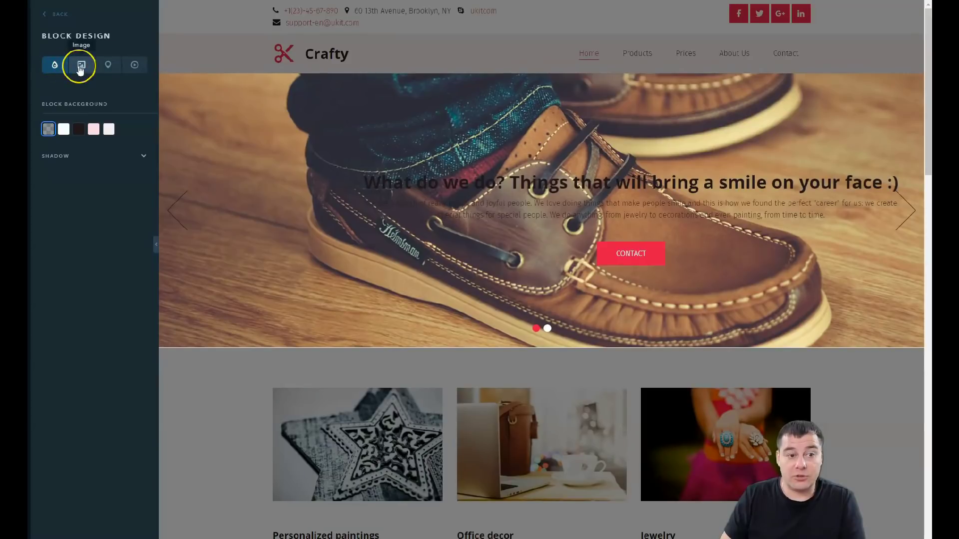
left_click(107, 65)
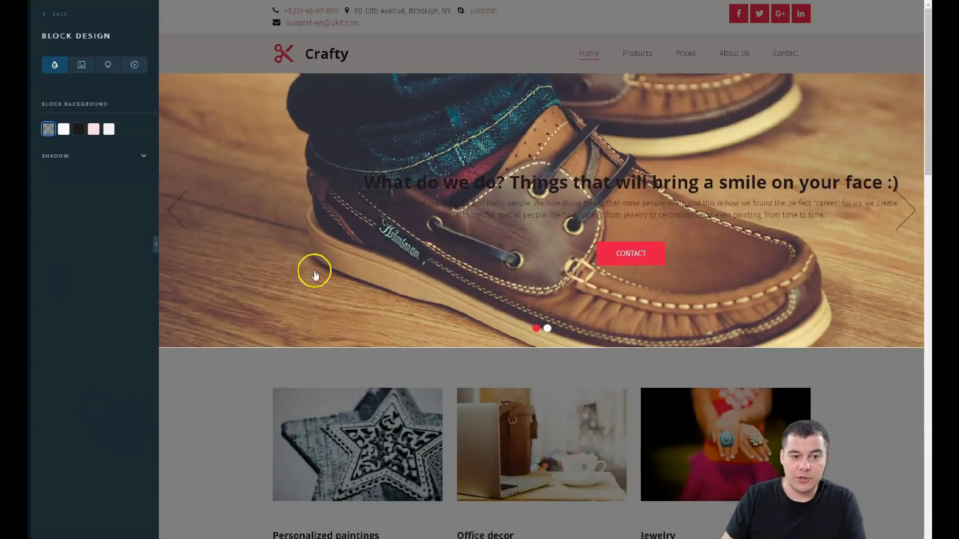
mouse_move(428, 196)
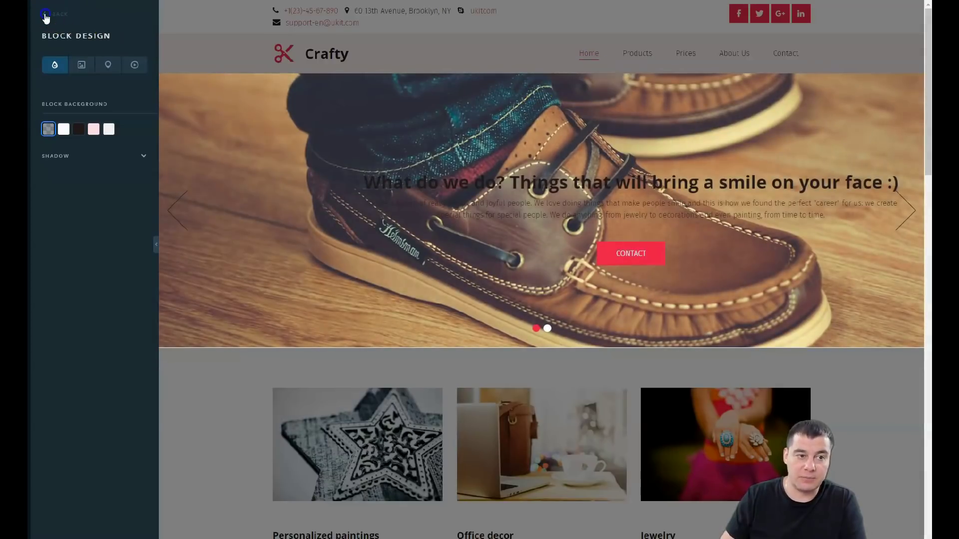
left_click(45, 16)
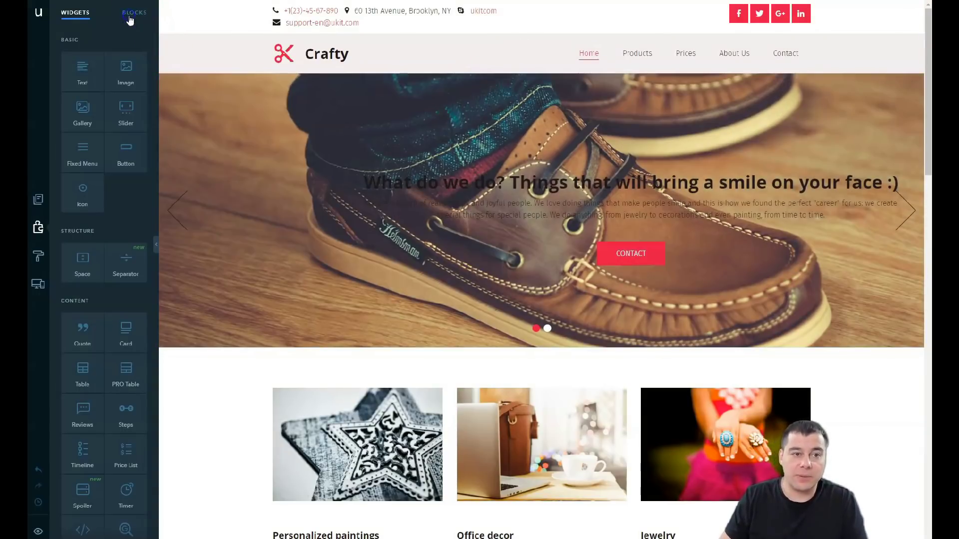
Step: Add a Blank block beneath the hero slider and select it
left_click(133, 14)
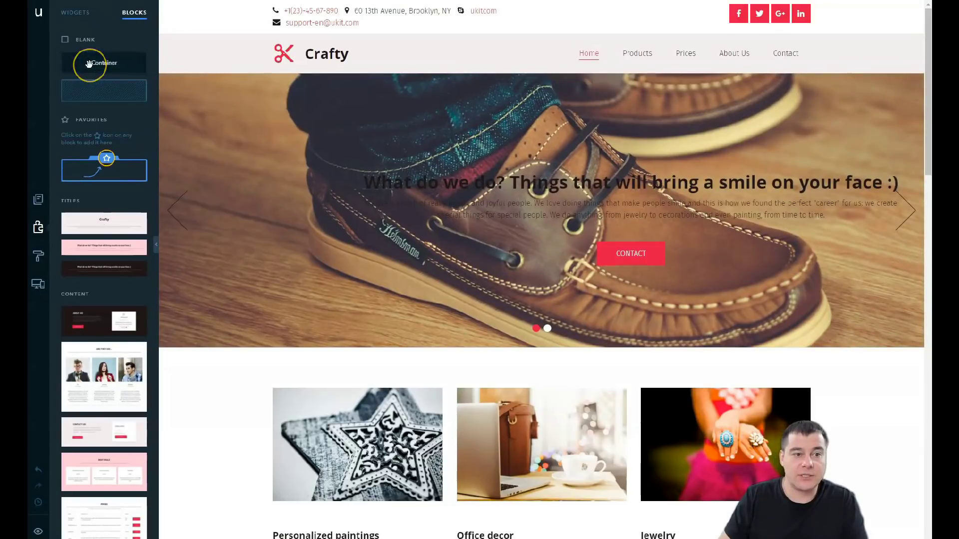
left_click_drag(89, 63, 542, 373)
scroll(552, 349, "down", 3)
scroll(560, 171, "up", 3)
left_click(539, 204)
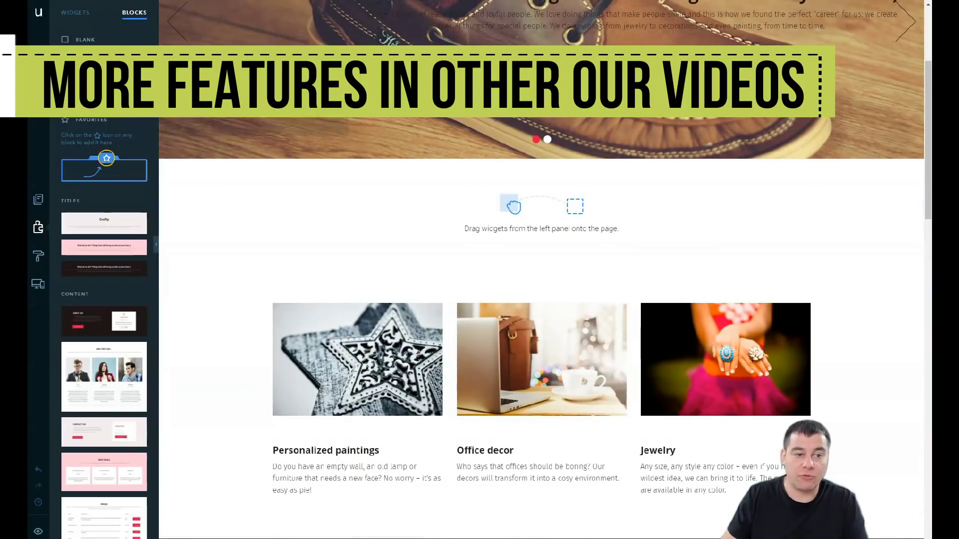
Step: Drop a Slider widget from the Widgets list into the new block
left_click(77, 14)
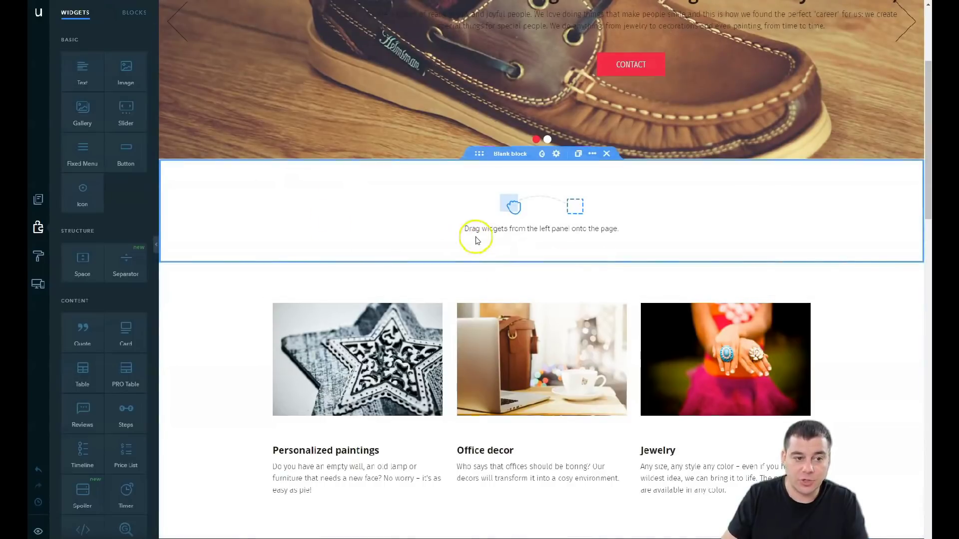
scroll(242, 214, "up", 2)
left_click_drag(125, 115, 539, 302)
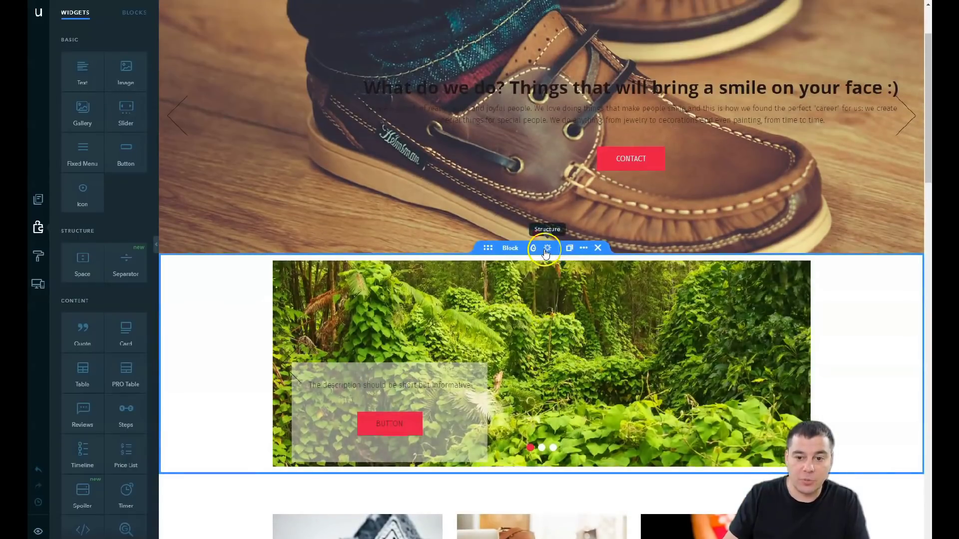
Step: Set the new block's structure to Fluid width with no widget padding
left_click(547, 248)
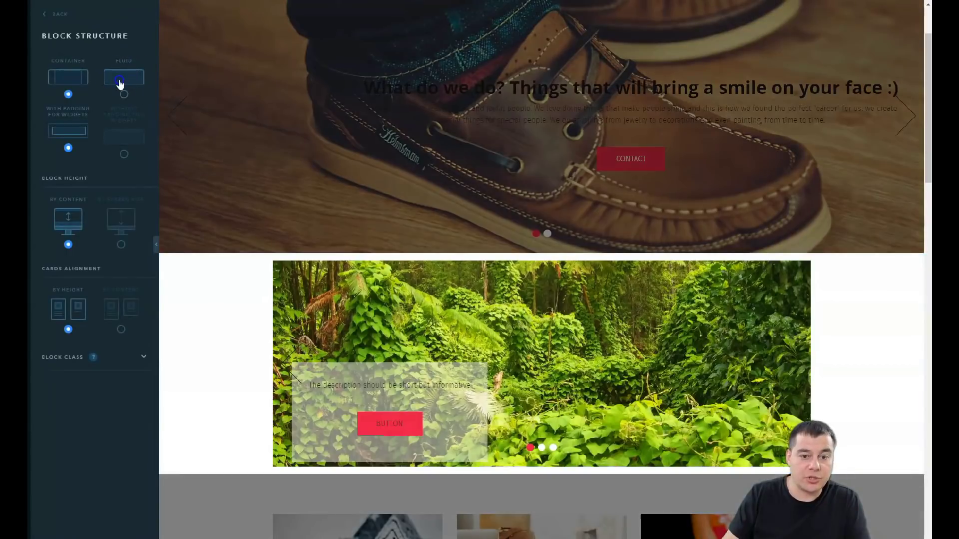
left_click(120, 84)
left_click(120, 144)
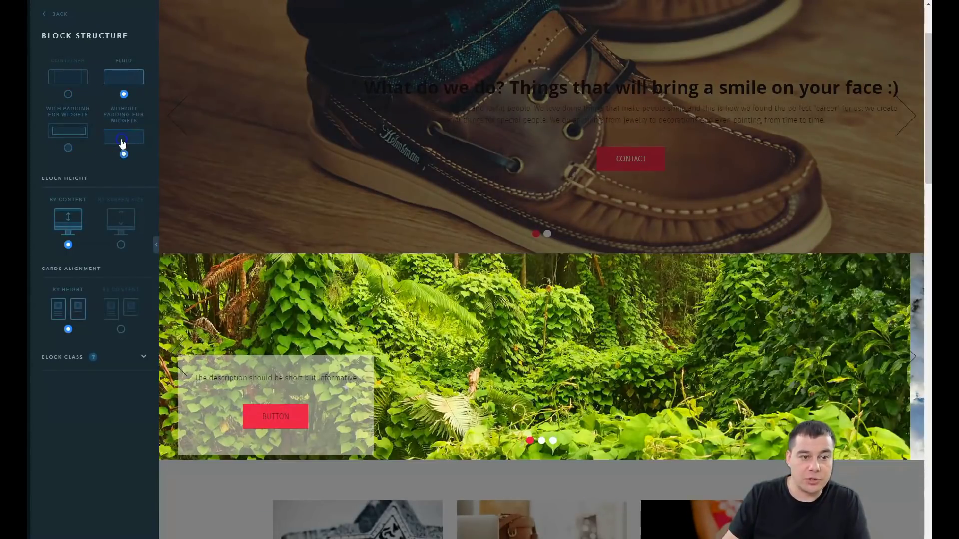
Step: Select the jungle slider in the new block and delete it
left_click(481, 274)
left_click(723, 408)
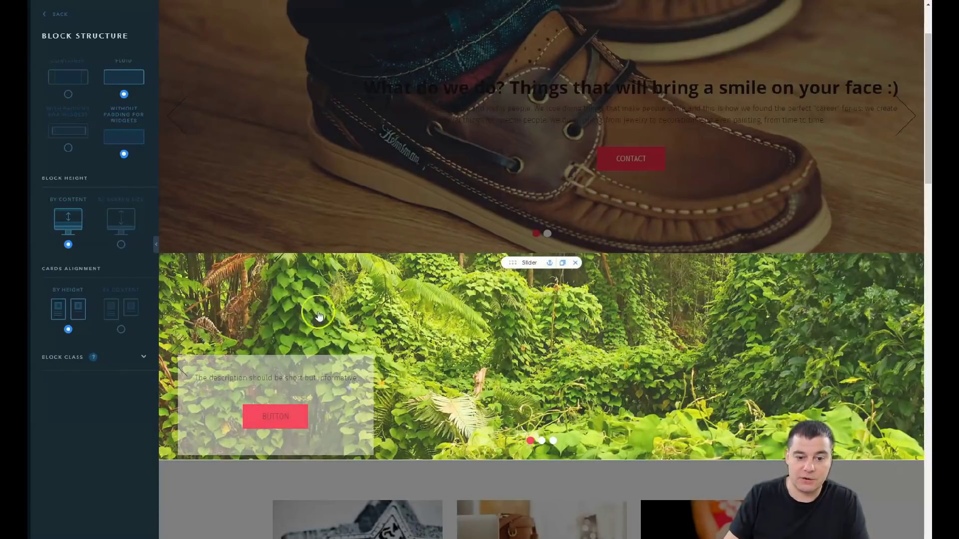
left_click(573, 264)
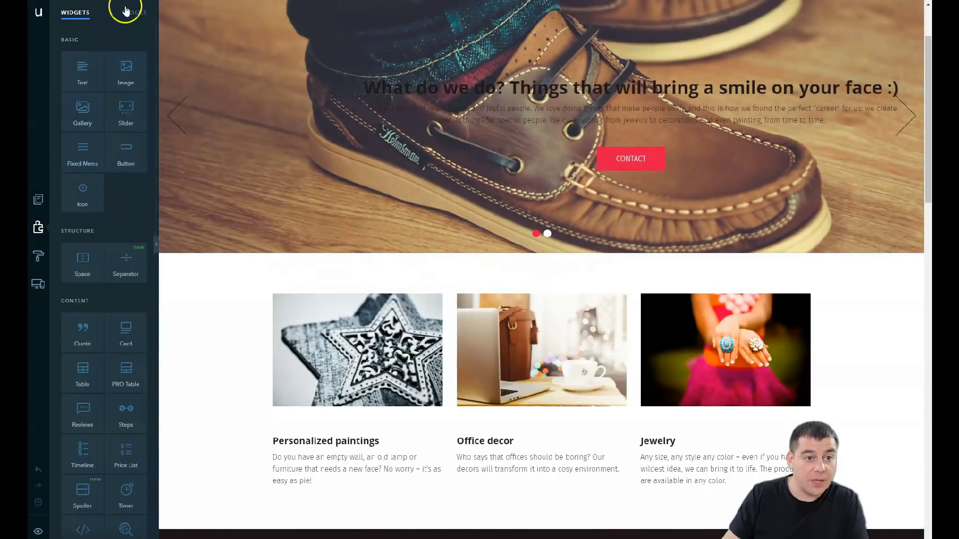
Step: Add a Blank block from the Blocks library directly below the hero slider
left_click(132, 12)
left_click_drag(103, 91, 512, 235)
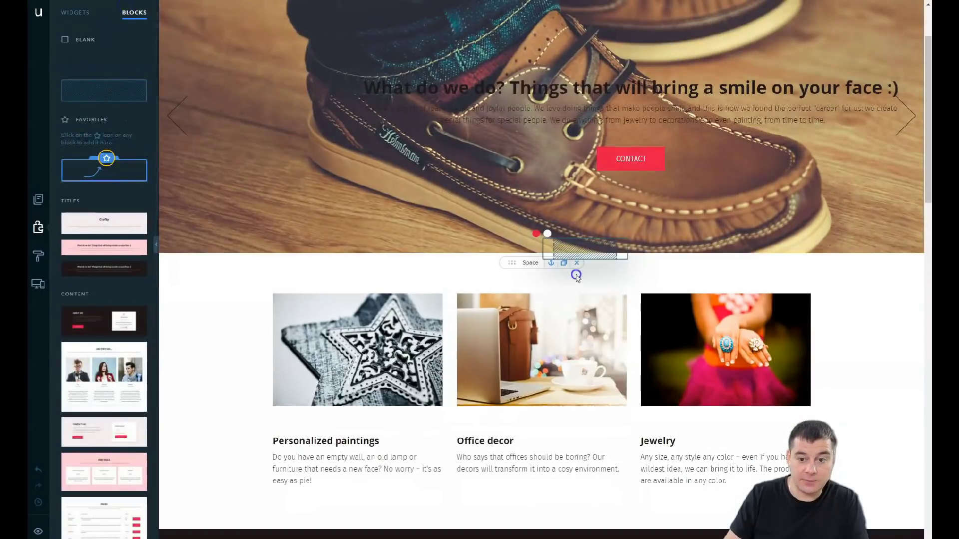
left_click_drag(576, 274, 576, 275)
scroll(368, 268, "down", 5)
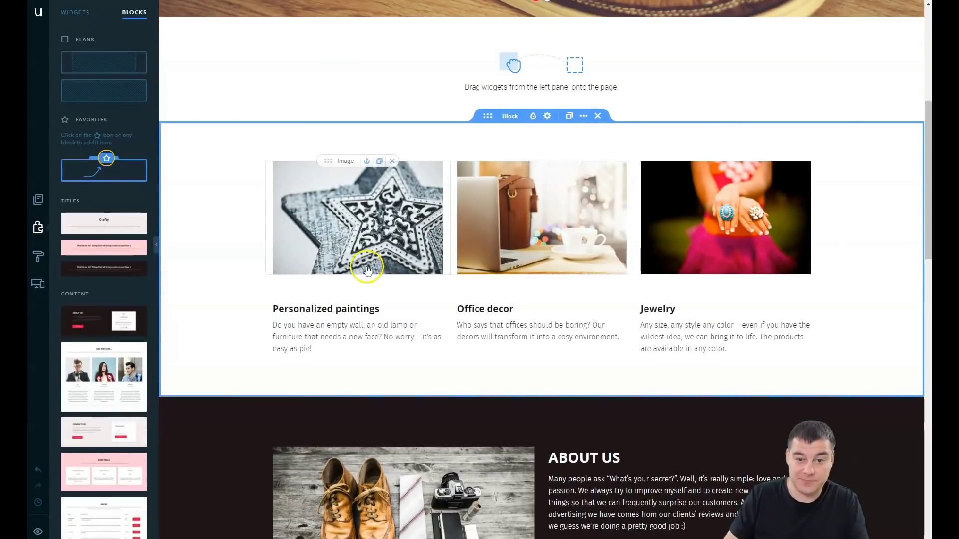
Step: Drag the Video widget from the Media widgets into the new blank block
left_click(73, 14)
scroll(129, 364, "down", 2)
scroll(125, 374, "down", 1)
scroll(700, 77, "up", 6)
scroll(751, 116, "up", 1)
scroll(89, 338, "down", 7)
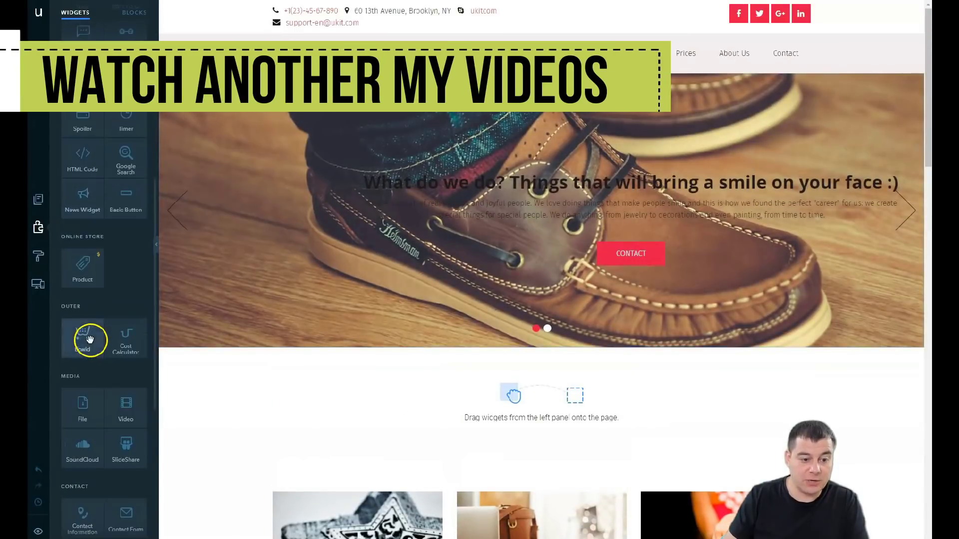
left_click_drag(120, 314, 532, 389)
scroll(247, 259, "down", 4)
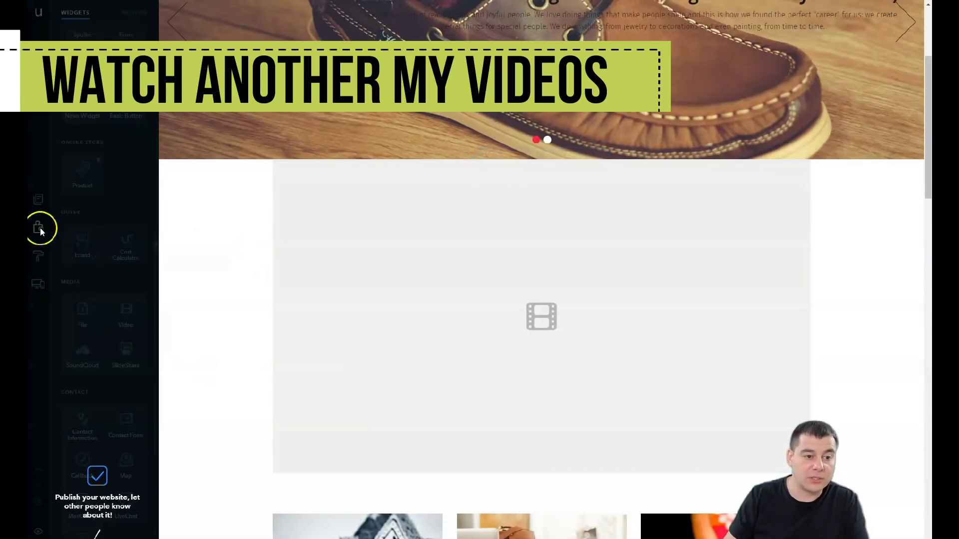
scroll(91, 125, "up", 3)
scroll(85, 115, "up", 7)
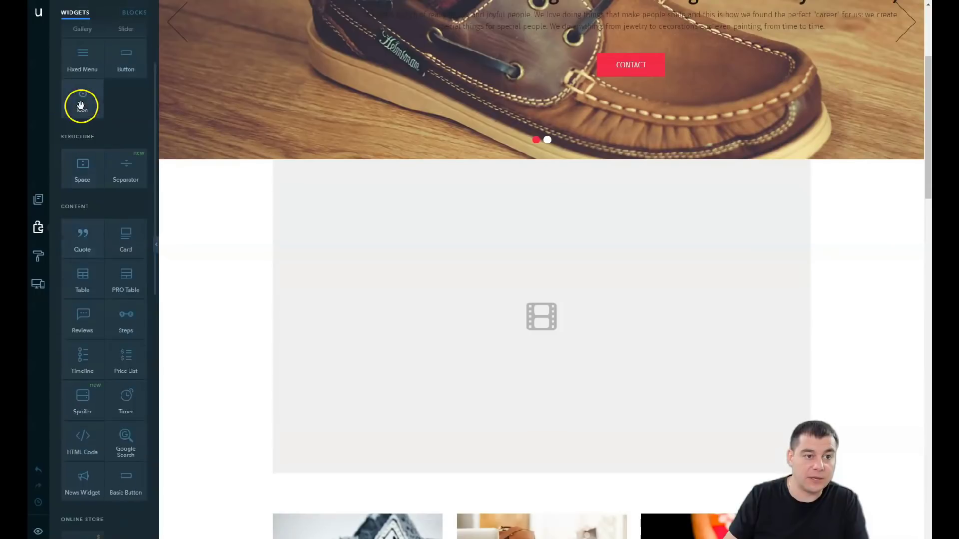
Step: Place a text paragraph beside the video and format it as Heading 3
left_click_drag(83, 66, 276, 261)
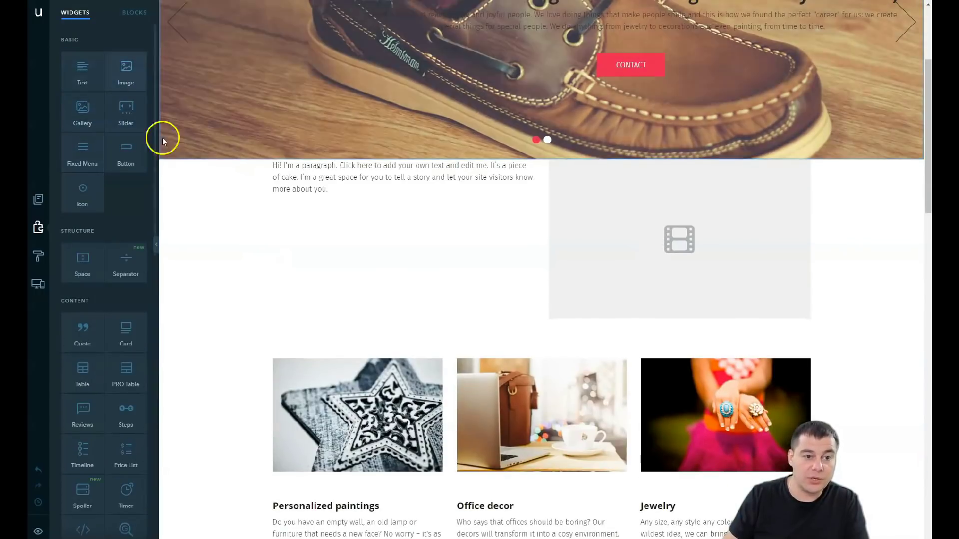
left_click(316, 169)
left_click(315, 169)
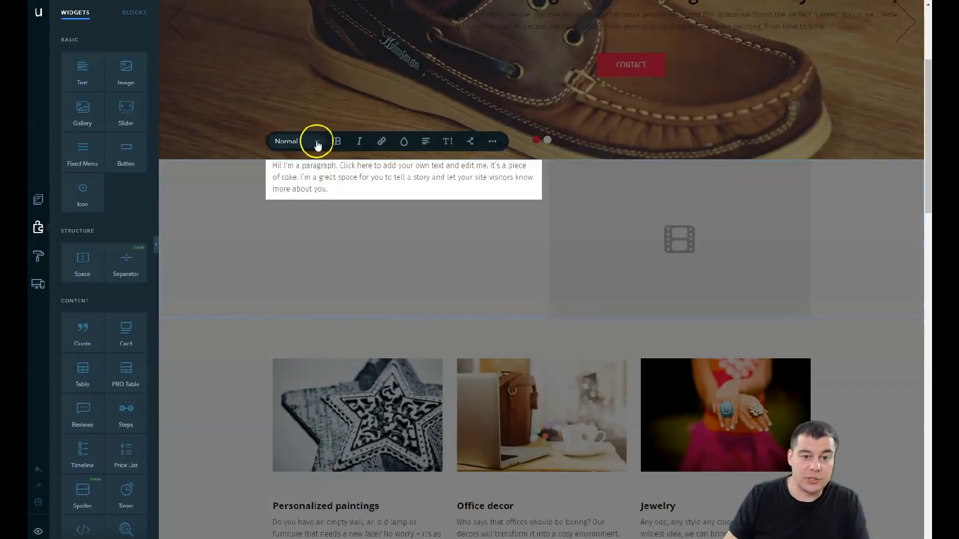
left_click(314, 143)
left_click(298, 170)
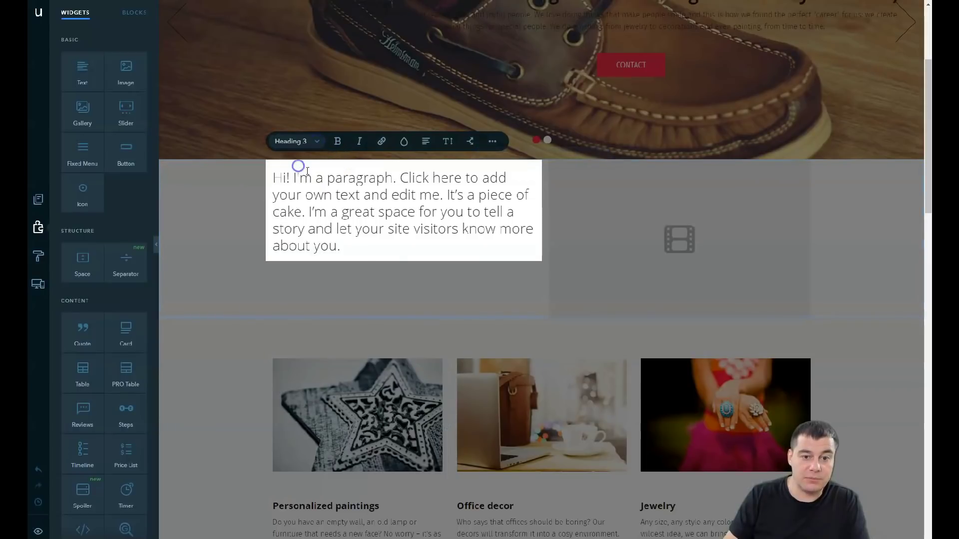
left_click(401, 279)
Step: Add a Button under the paragraph and a Space widget along the block's bottom
left_click_drag(127, 163, 398, 287)
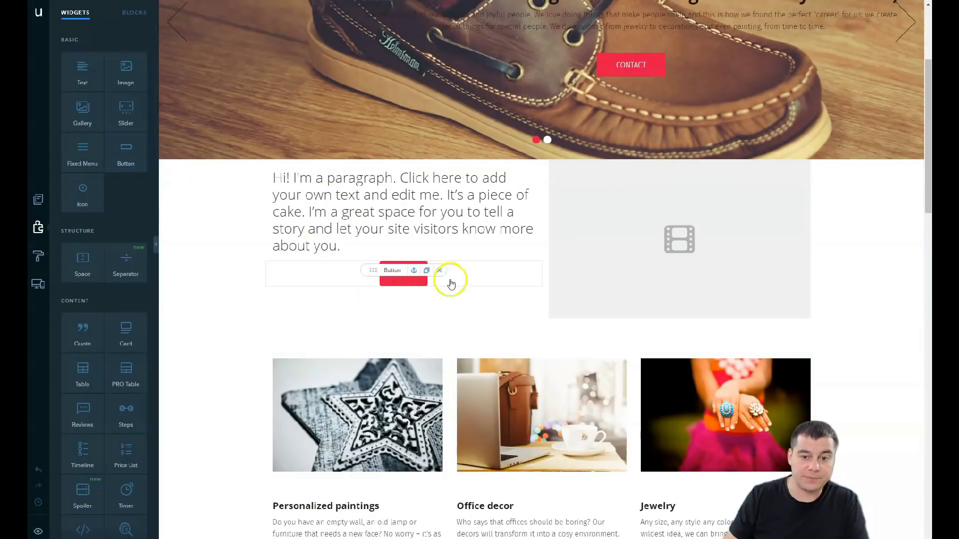
scroll(507, 300, "up", 1)
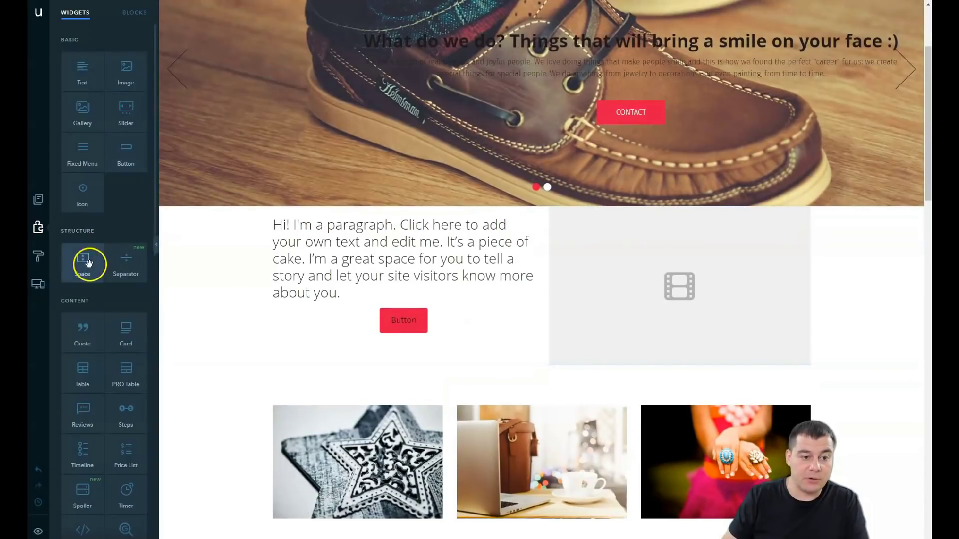
left_click_drag(87, 263, 553, 212)
left_click_drag(405, 365, 540, 388)
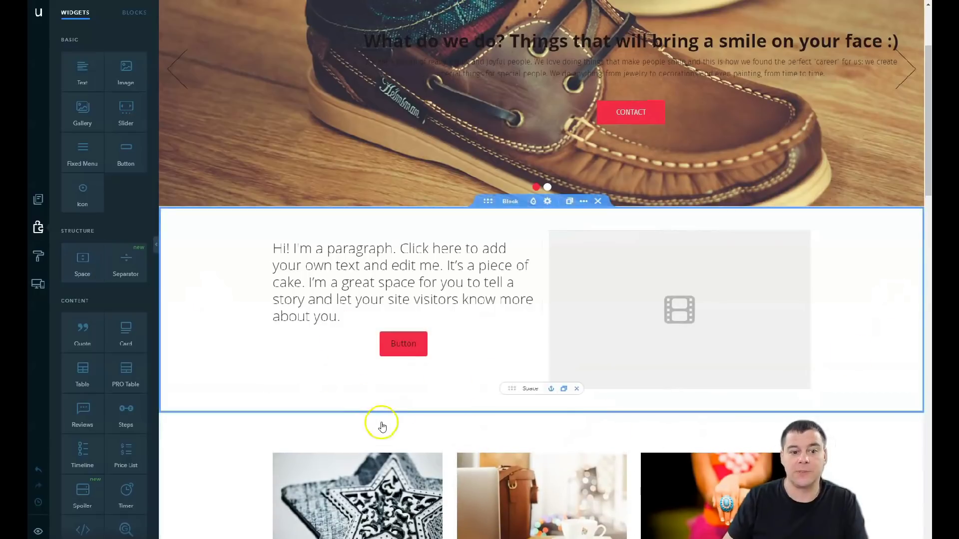
Step: Apply the dark background swatch in Block Design, then drag the column divider left to enlarge the video
mouse_move(585, 219)
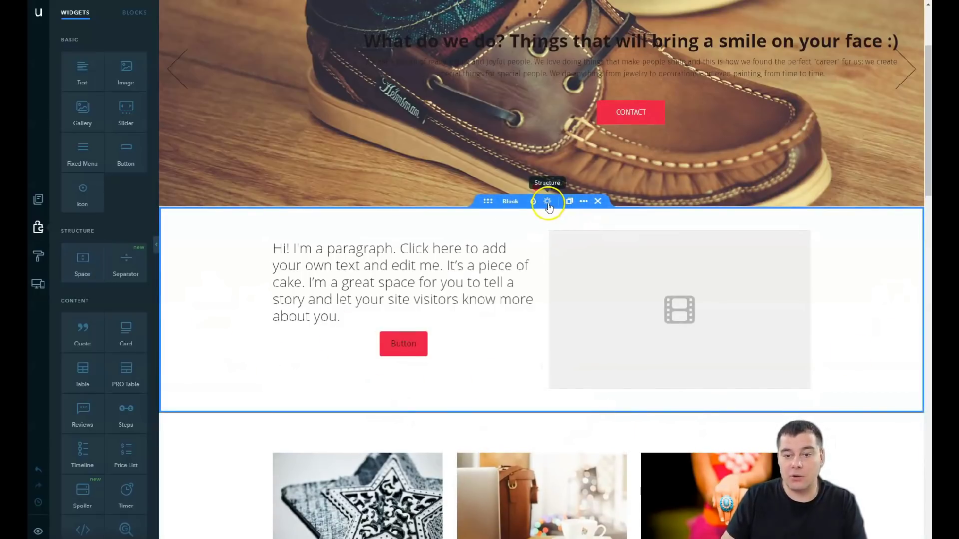
left_click(533, 201)
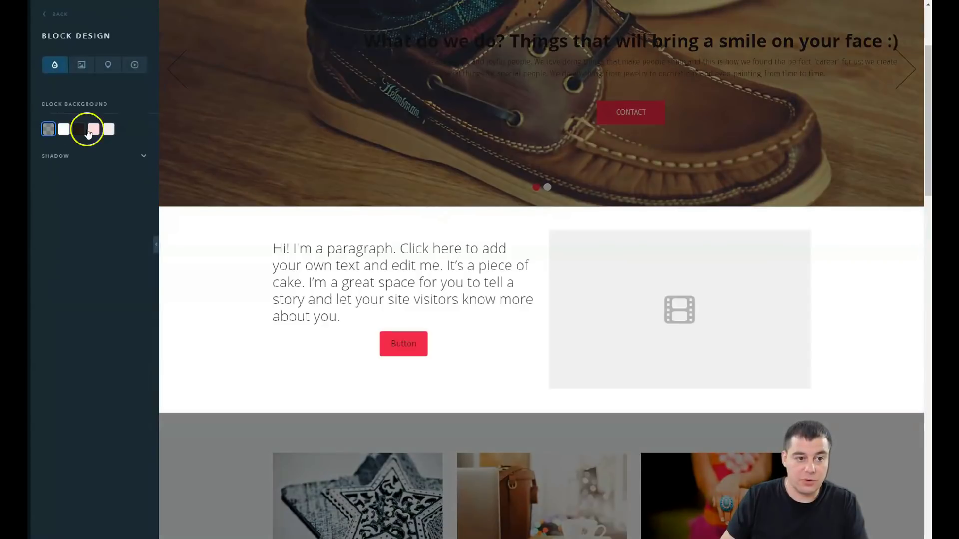
left_click(93, 130)
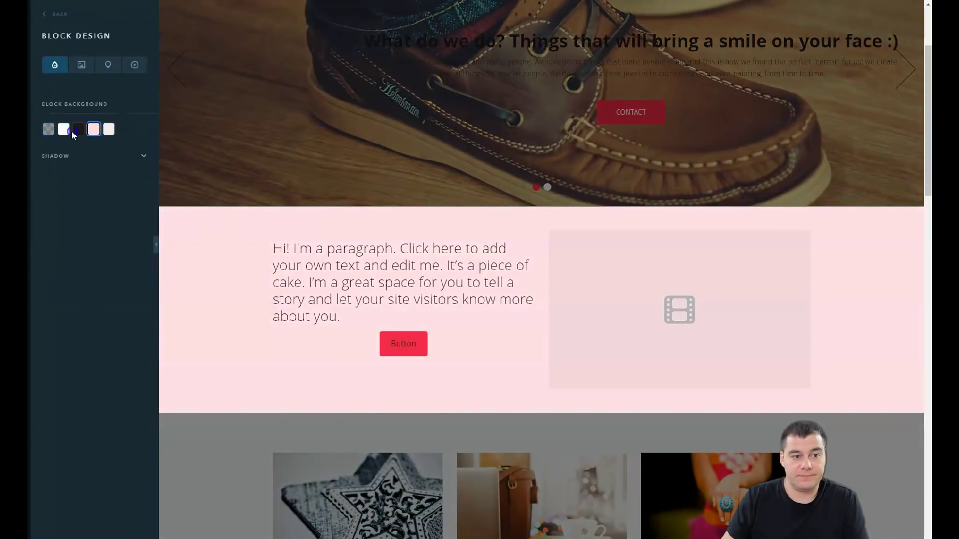
left_click(75, 131)
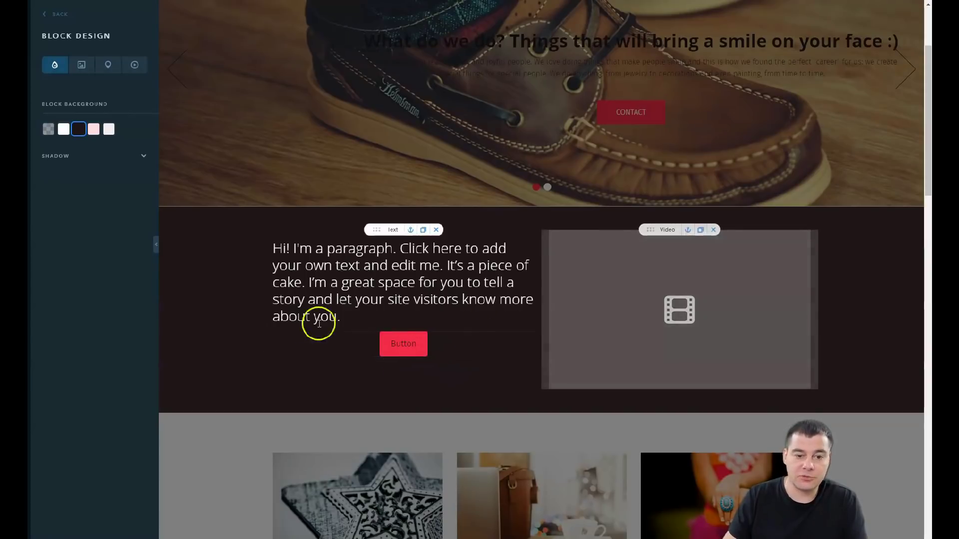
left_click(48, 21)
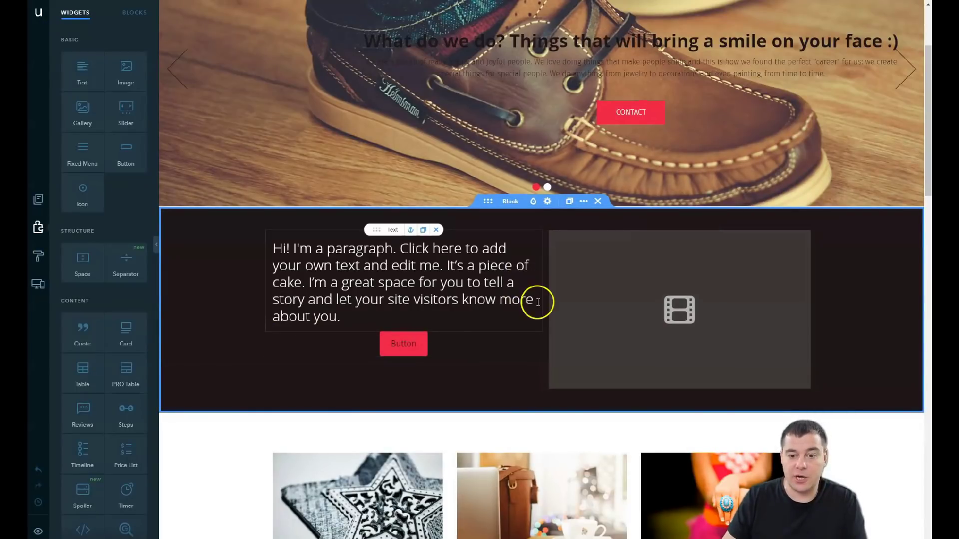
left_click_drag(541, 306, 630, 306)
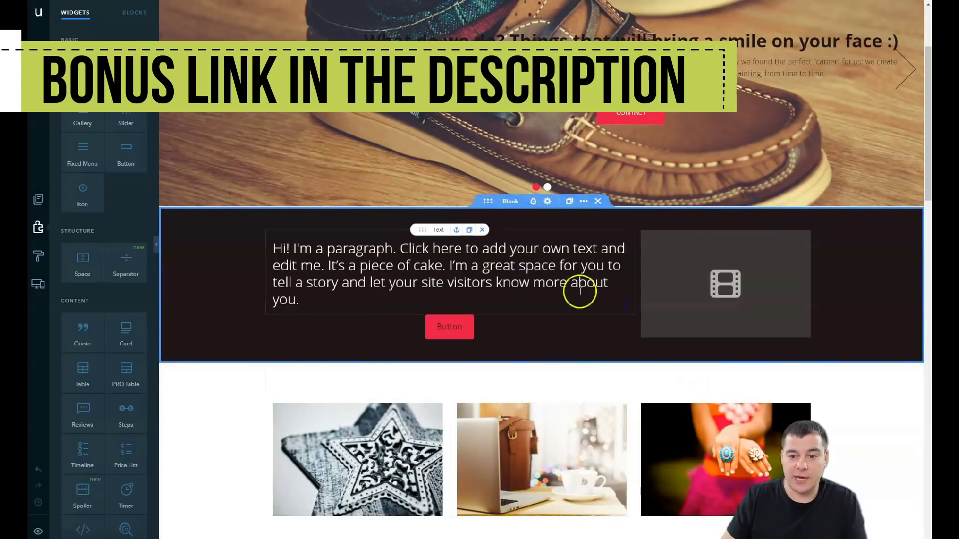
left_click_drag(634, 282, 451, 291)
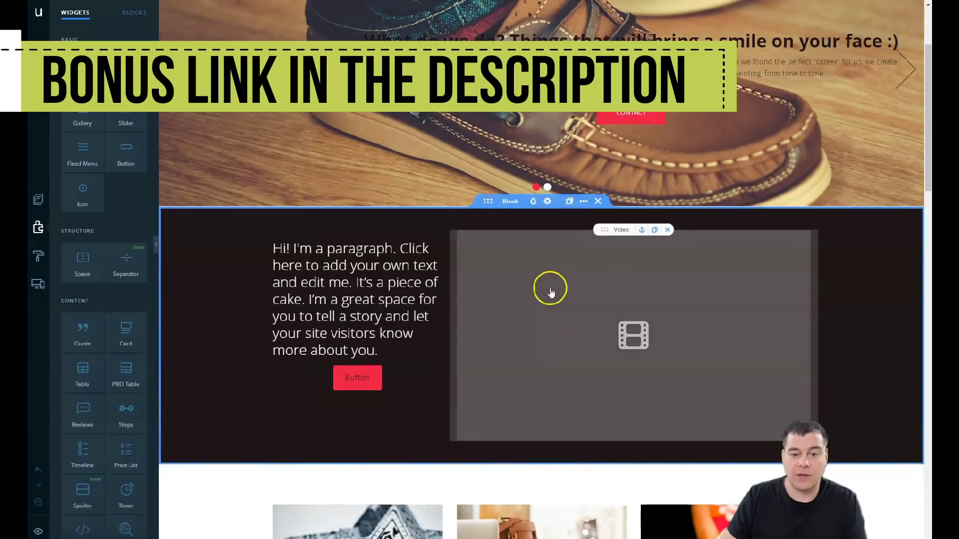
Step: Center-align the placeholder paragraph text
left_click(353, 283)
left_click(394, 215)
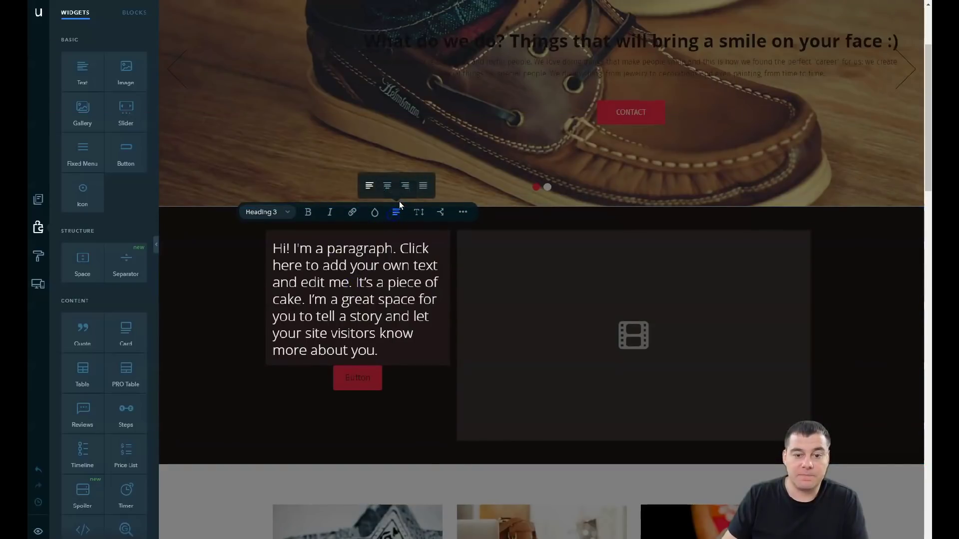
left_click(387, 188)
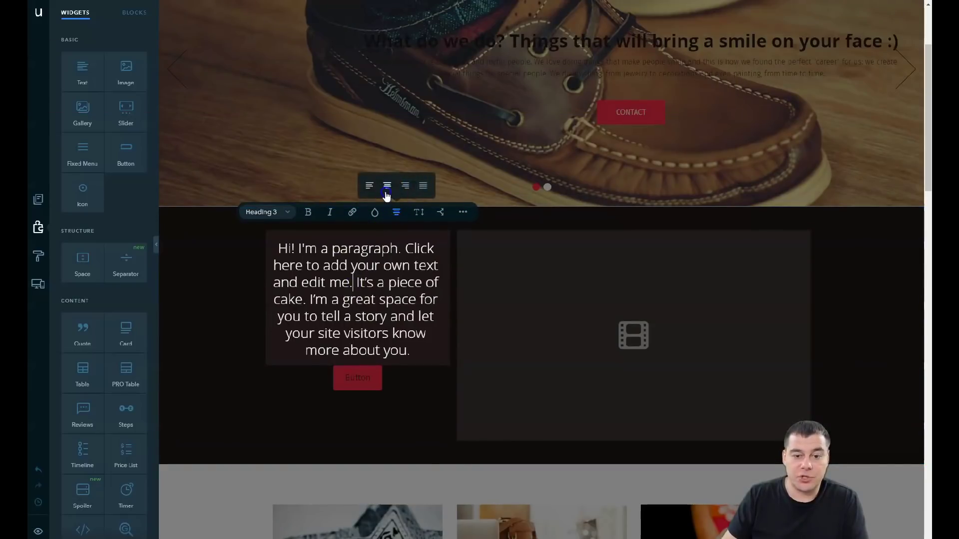
left_click(393, 412)
Step: Insert a Space widget between the paragraph and its Button
left_click_drag(81, 268, 385, 376)
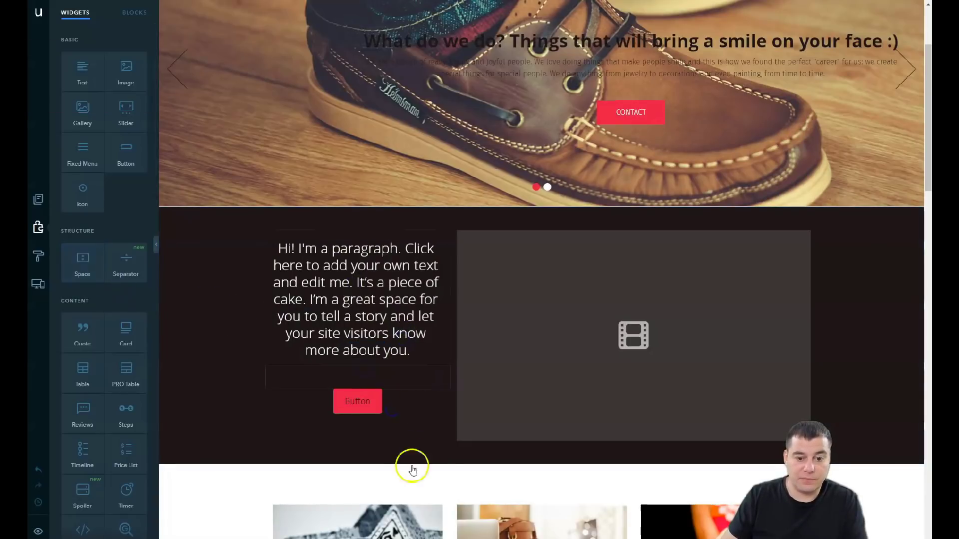
scroll(649, 399, "down", 5)
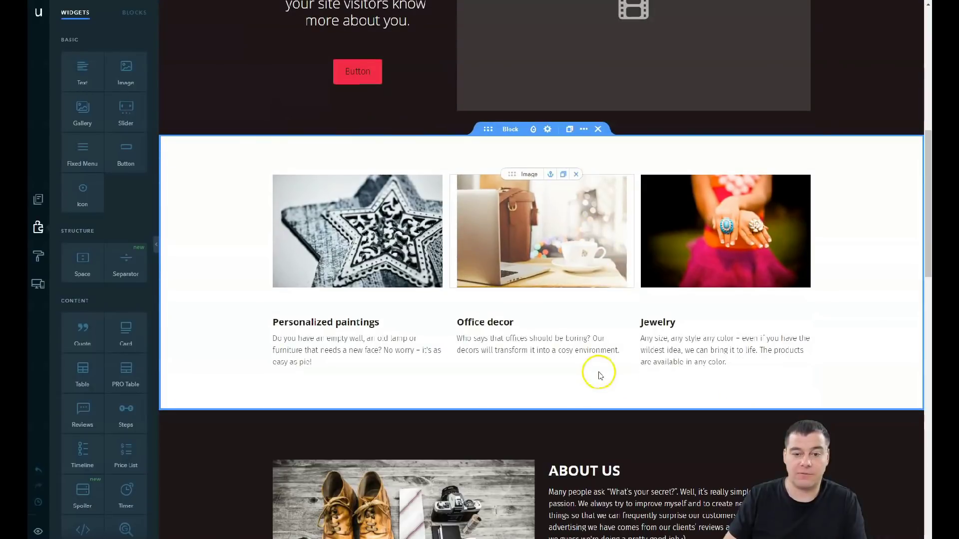
scroll(601, 377, "down", 9)
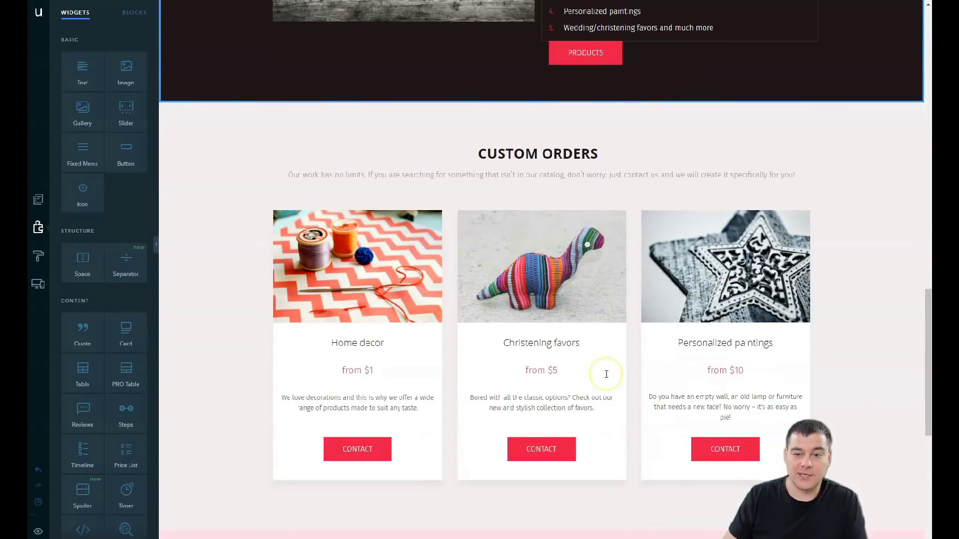
scroll(606, 374, "up", 15)
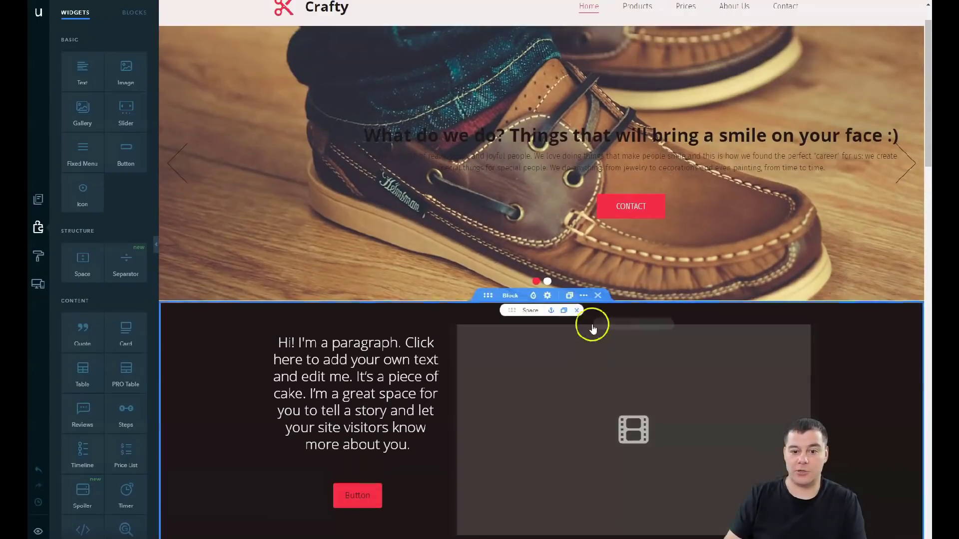
scroll(589, 352, "down", 8)
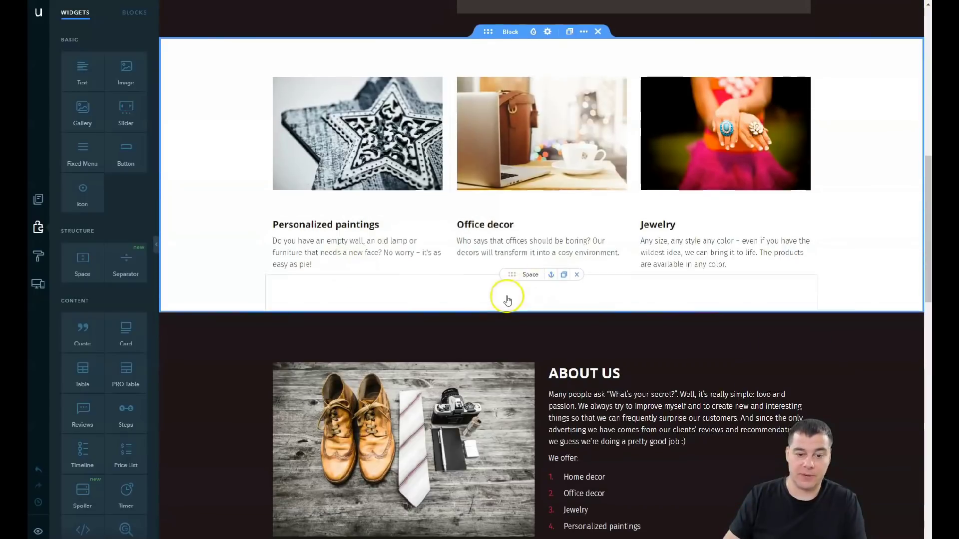
scroll(504, 299, "down", 14)
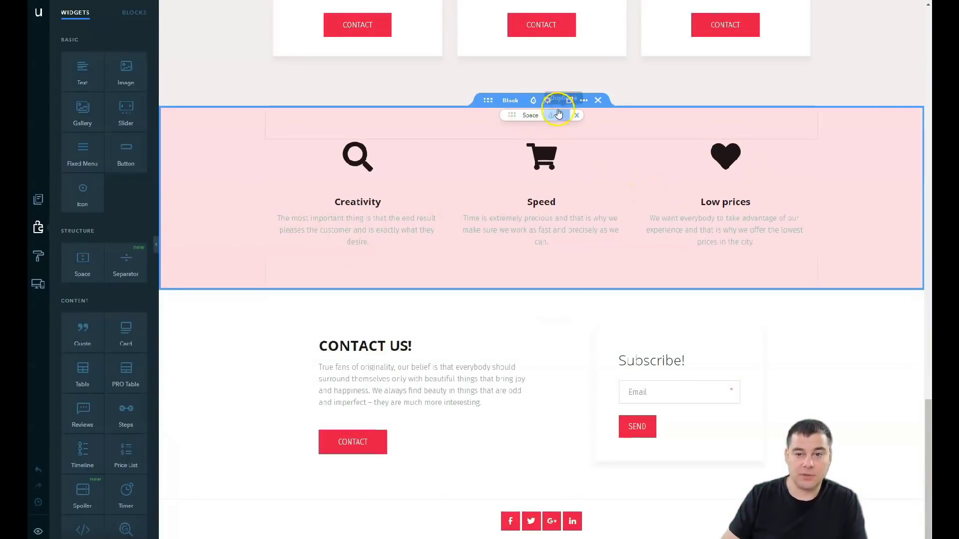
Step: Open the Creativity, Speed and Low prices block's gear settings, then go back and review the page
left_click(548, 100)
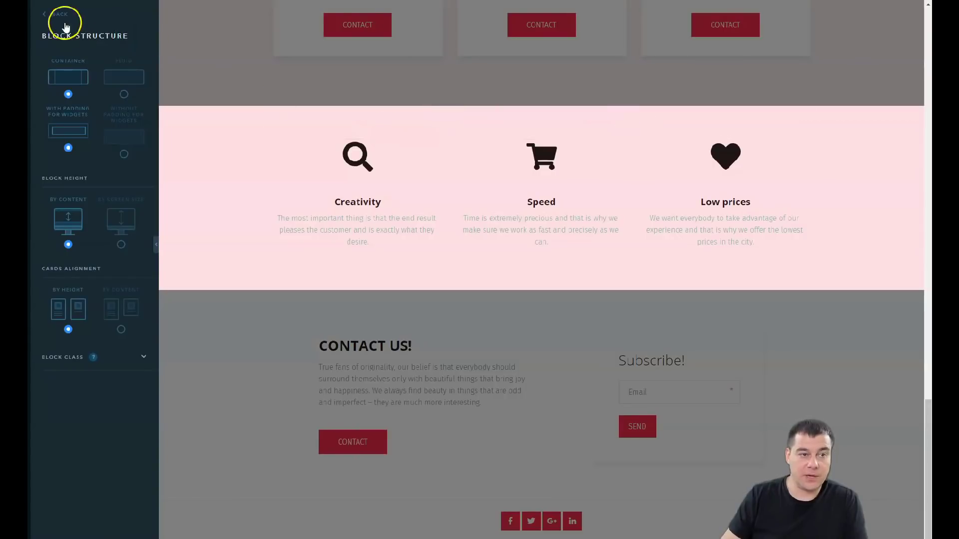
left_click(507, 168)
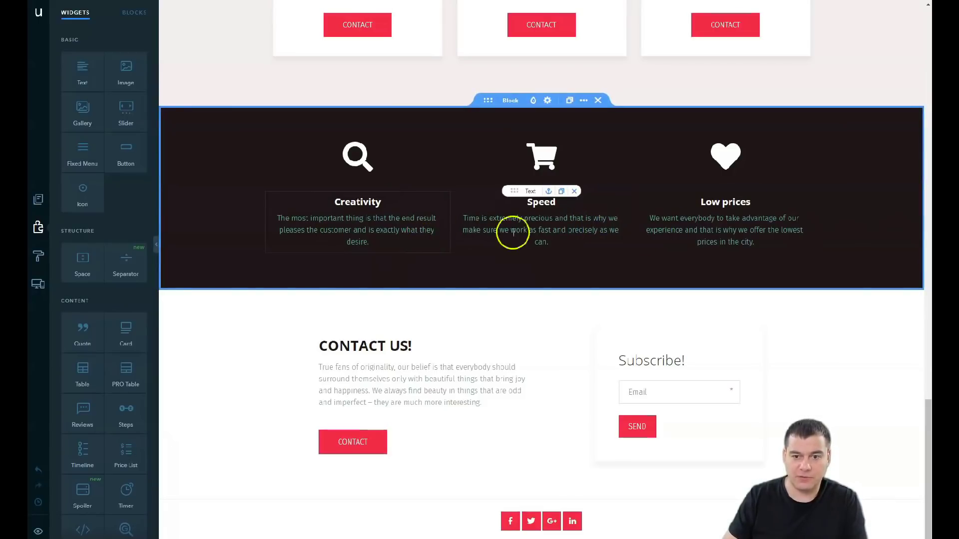
scroll(574, 216, "down", 1)
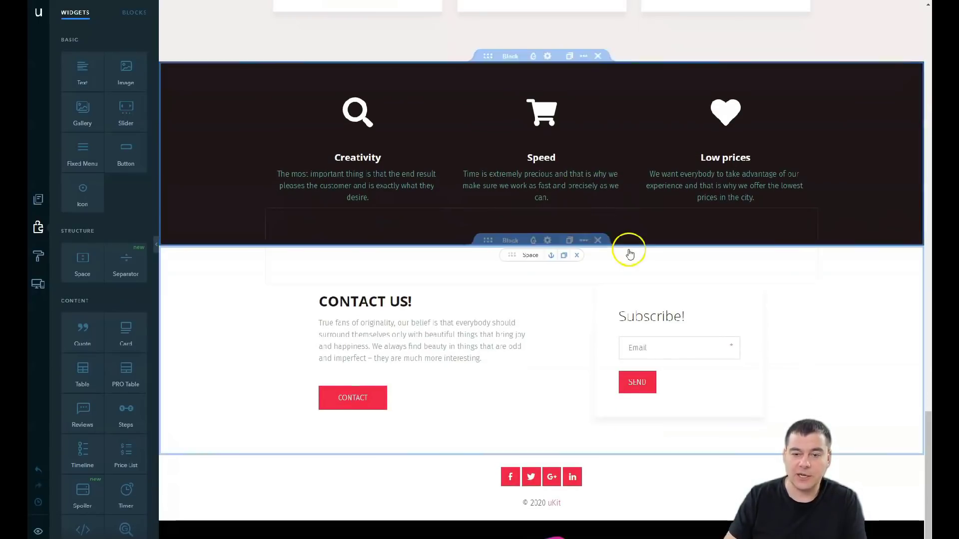
scroll(594, 226, "up", 8)
scroll(604, 250, "up", 20)
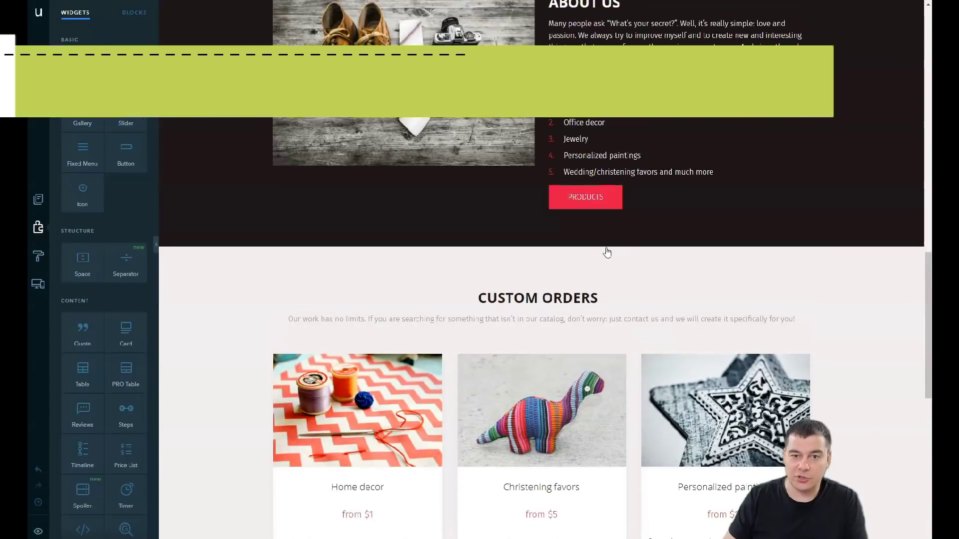
scroll(606, 240, "up", 2)
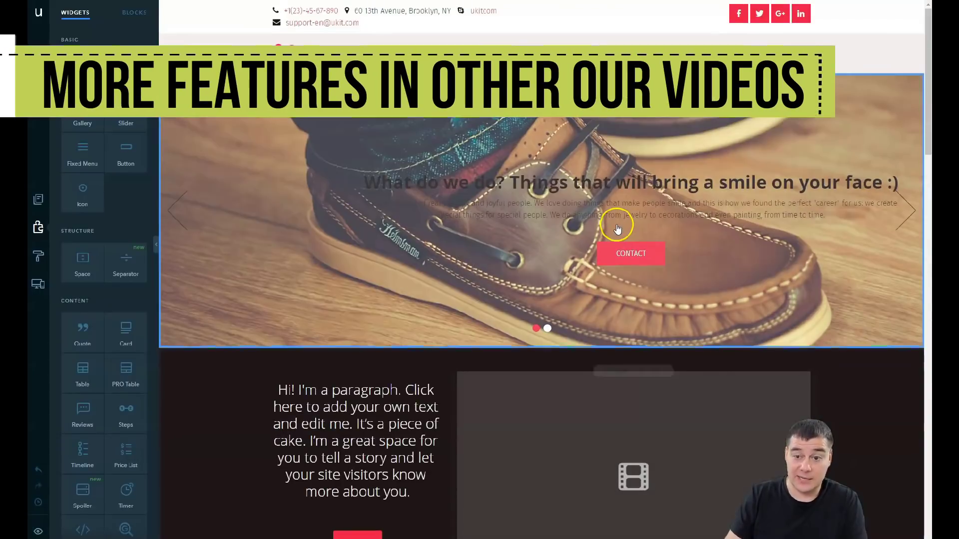
scroll(338, 239, "down", 7)
scroll(555, 200, "down", 3)
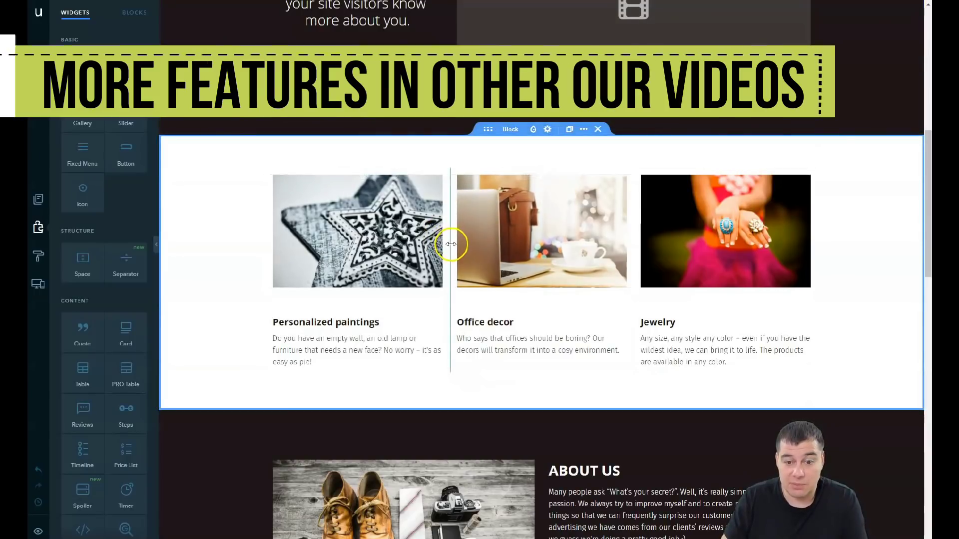
left_click_drag(451, 244, 542, 245)
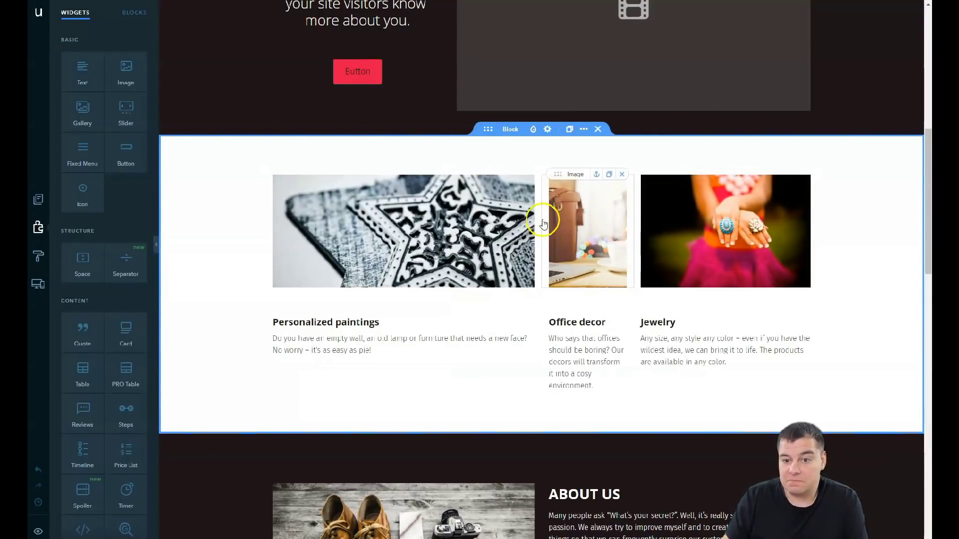
mouse_move(477, 221)
left_mouse_down()
mouse_move(418, 216)
mouse_move(449, 216)
left_mouse_up()
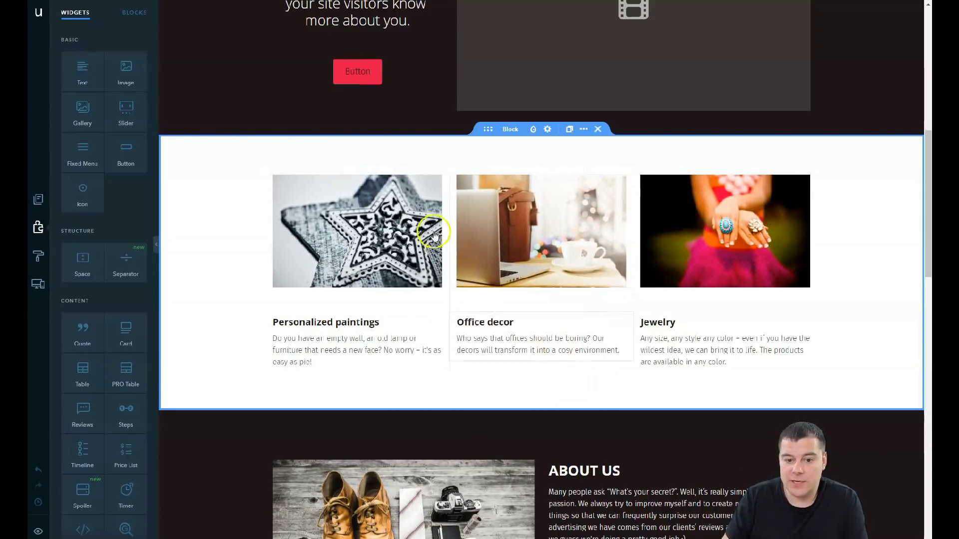
scroll(546, 400, "down", 7)
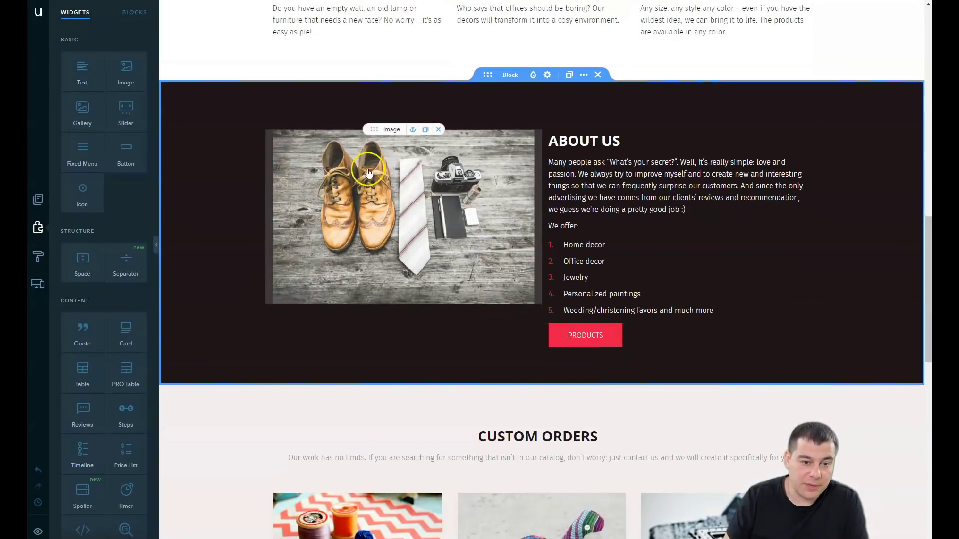
scroll(306, 229, "up", 15)
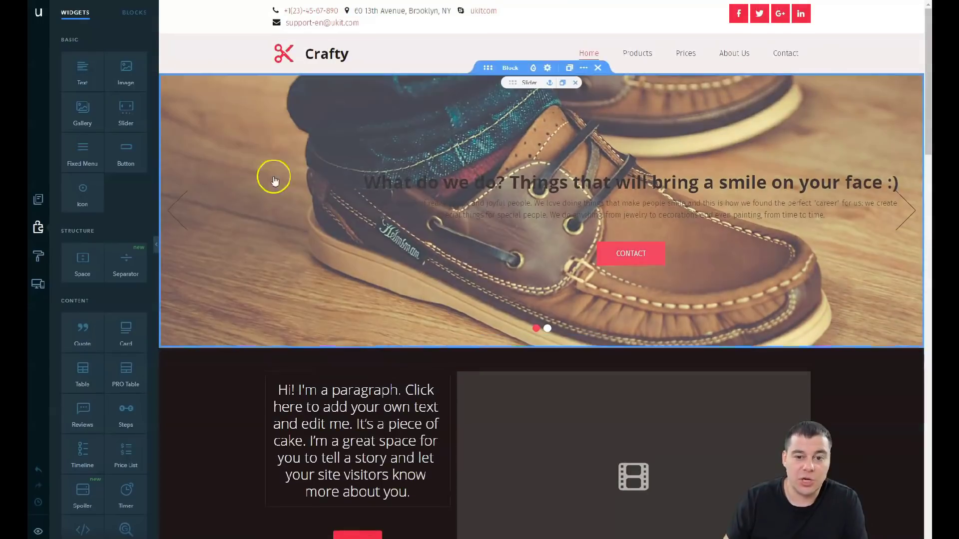
Step: View the hero slider's settings, dismiss them with Esc, and scroll down the page
left_click(337, 139)
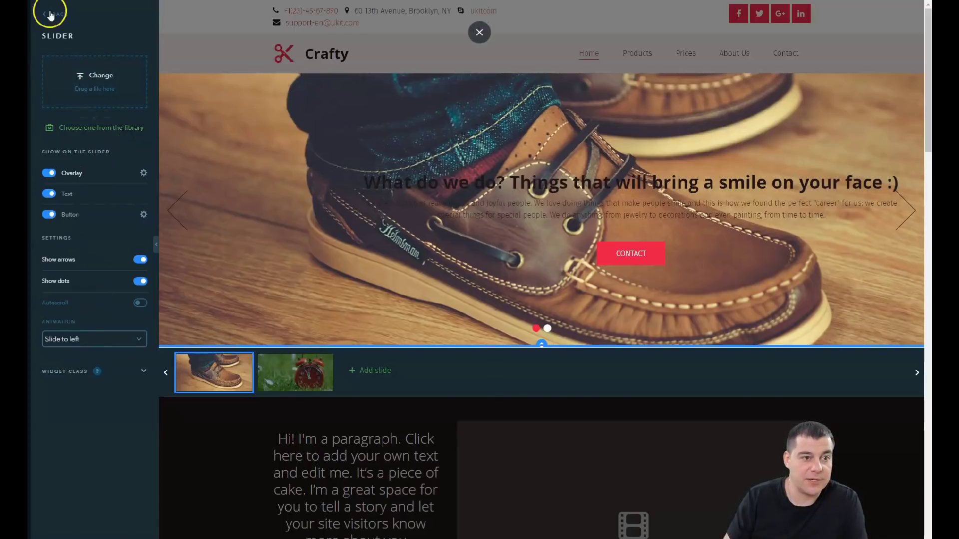
key("Escape")
scroll(574, 287, "down", 3)
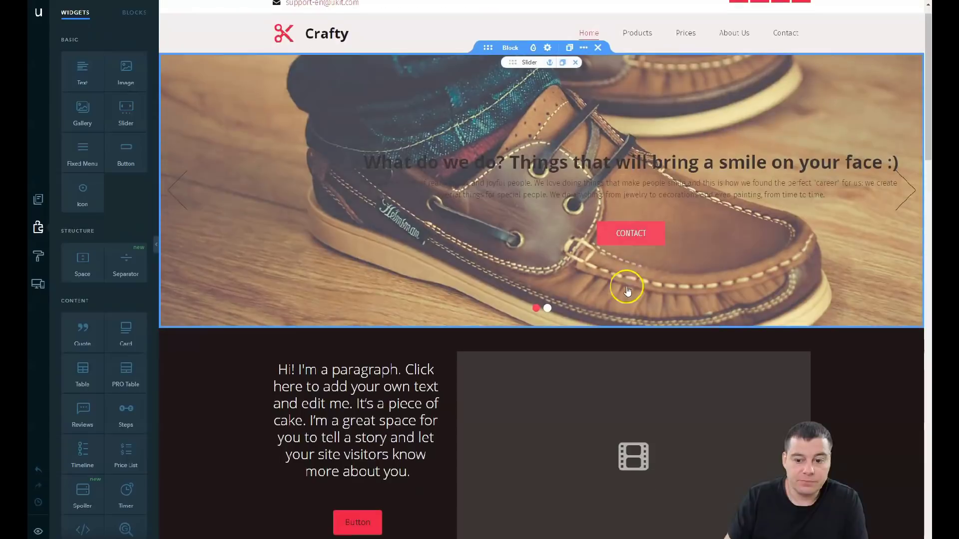
scroll(523, 291, "down", 3)
Step: Drop a Blank block under the hero and place an Image widget in it
left_click(133, 12)
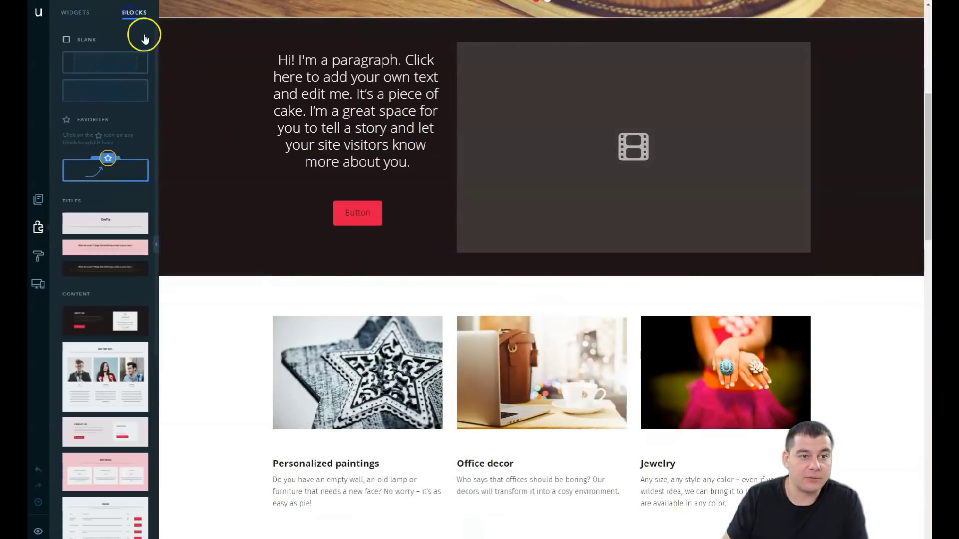
mouse_move(100, 88)
left_mouse_down()
mouse_move(459, 236)
mouse_move(520, 17)
mouse_move(535, 82)
left_mouse_up()
scroll(488, 100, "up", 4)
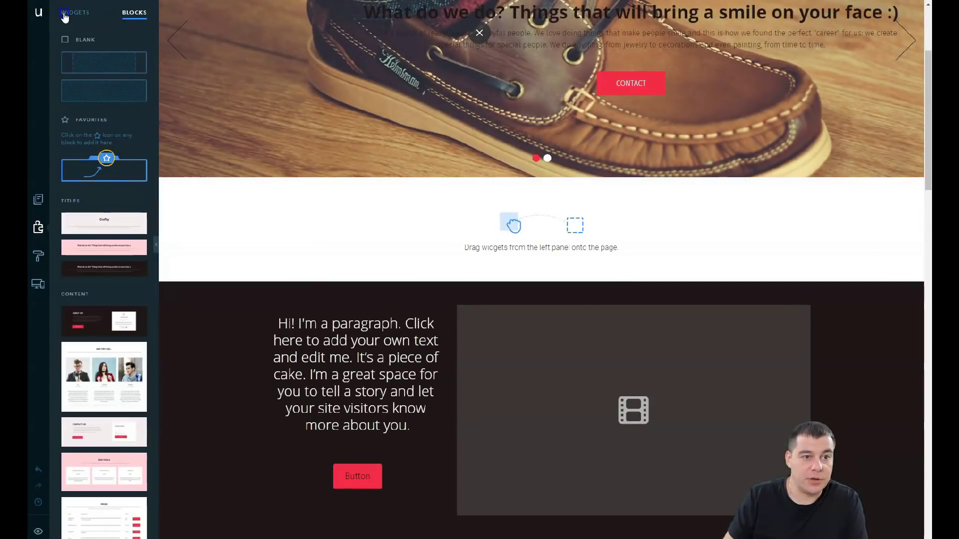
left_click(64, 16)
left_click_drag(125, 70, 516, 239)
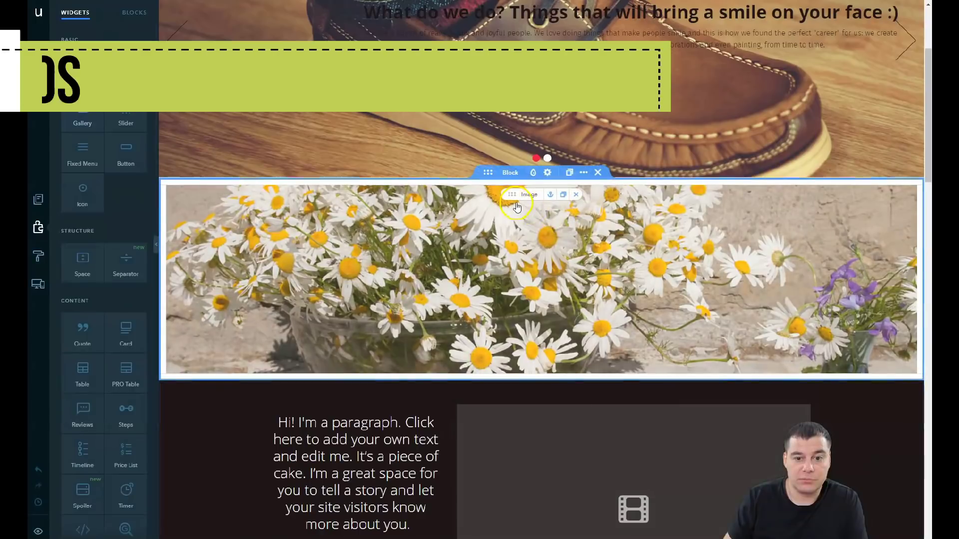
Step: Open the daisy image and browse the themed image library without picking a replacement
double_click(527, 254)
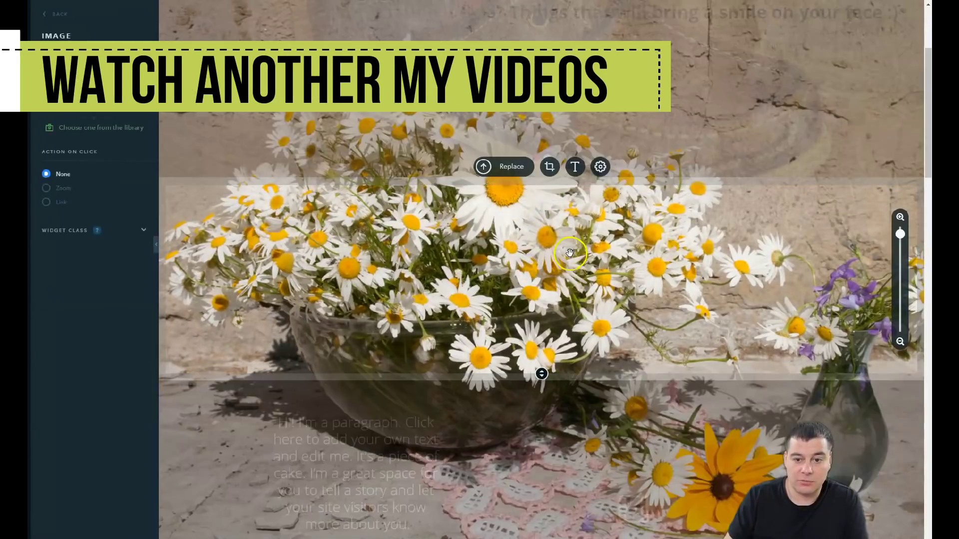
left_click(504, 166)
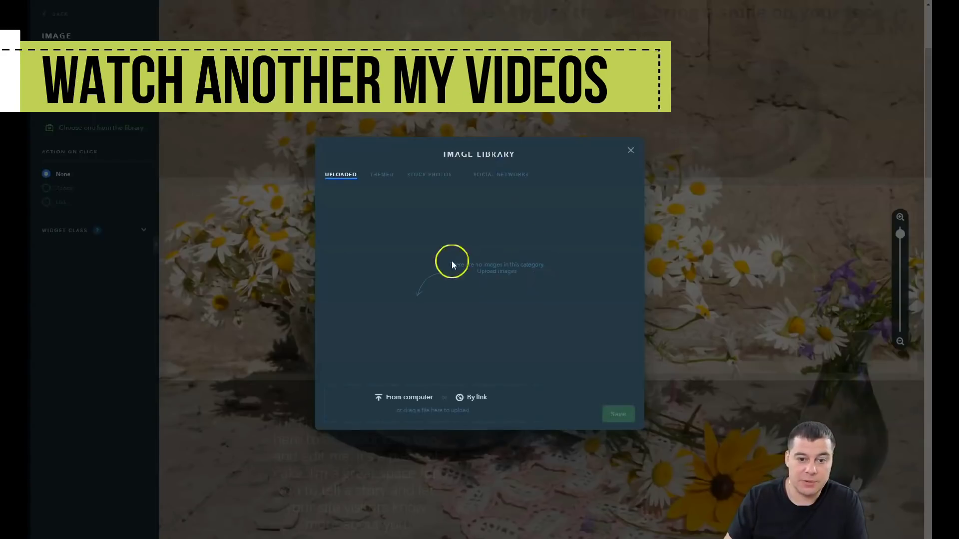
left_click(382, 175)
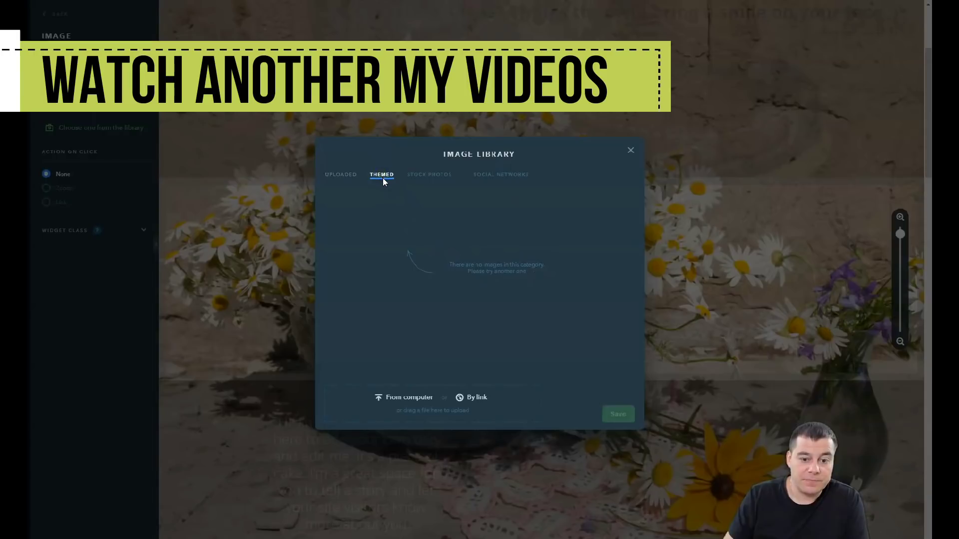
left_click(629, 152)
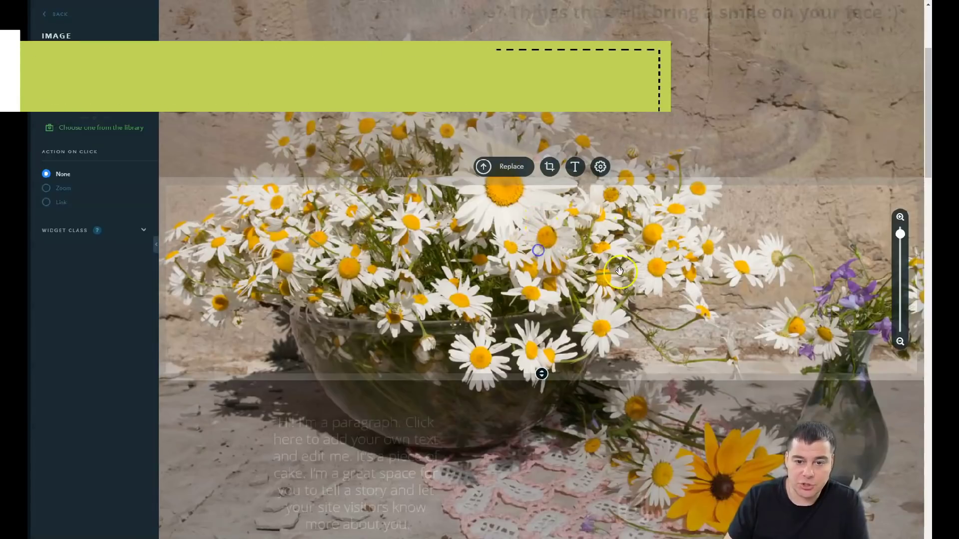
Step: Reposition the daisy photo within its crop, then delete the daisy image block
left_click(290, 215)
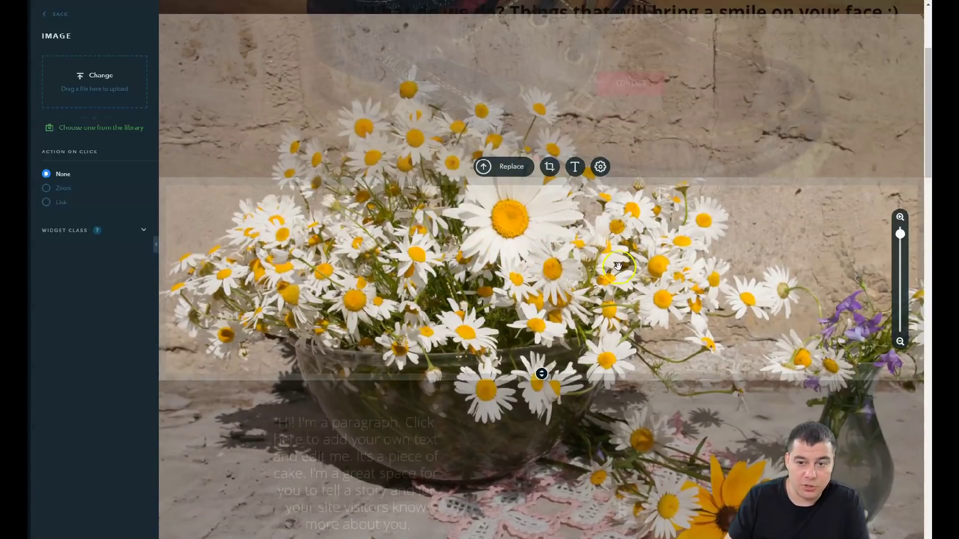
left_click(698, 135)
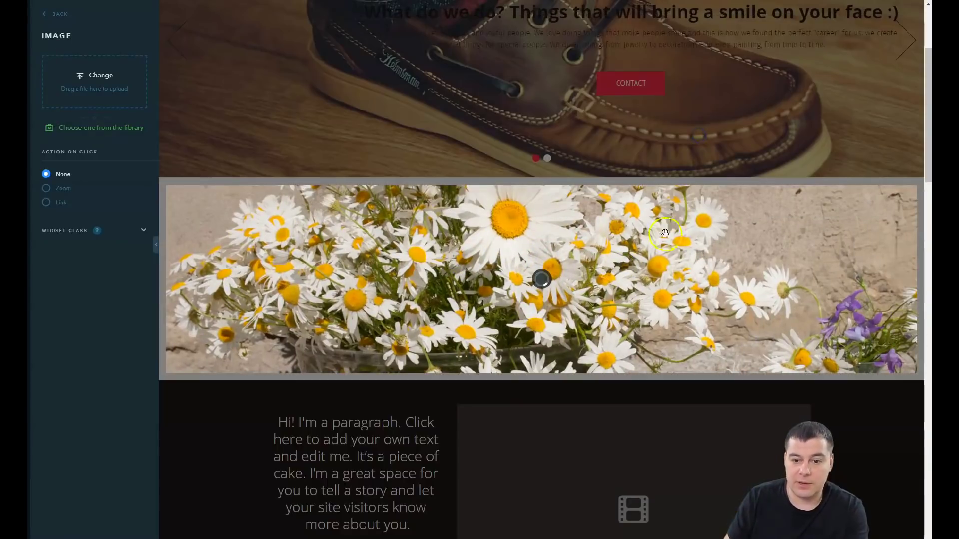
left_click(593, 174)
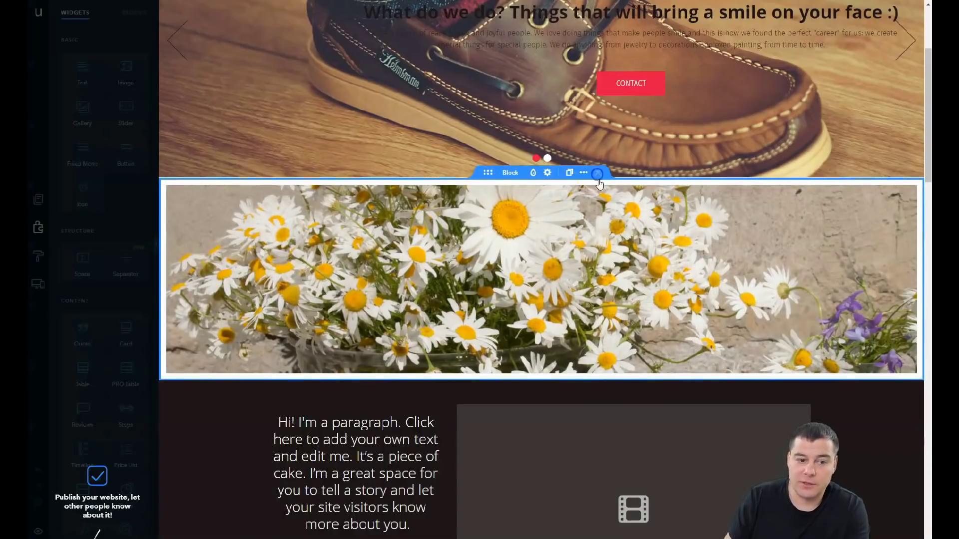
scroll(619, 220, "up", 3)
scroll(618, 225, "up", 1)
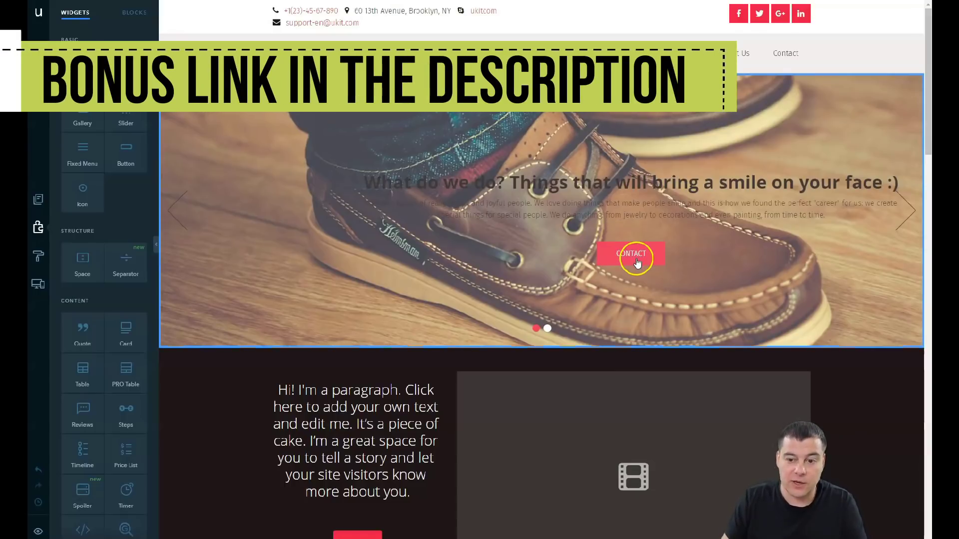
Step: Scroll to the paragraph block and select the red Button to show its BUTTON panel
scroll(407, 285, "down", 3)
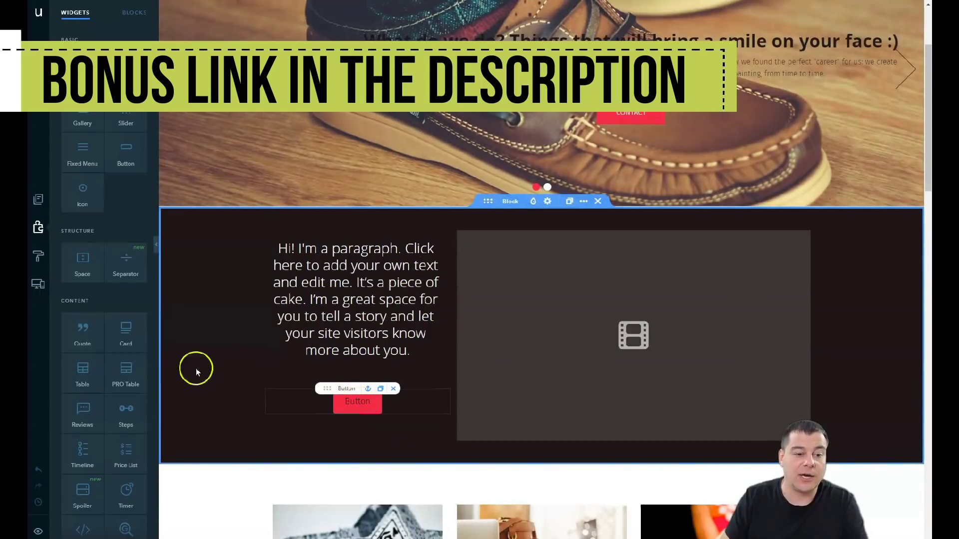
scroll(136, 352, "down", 8)
scroll(133, 333, "down", 5)
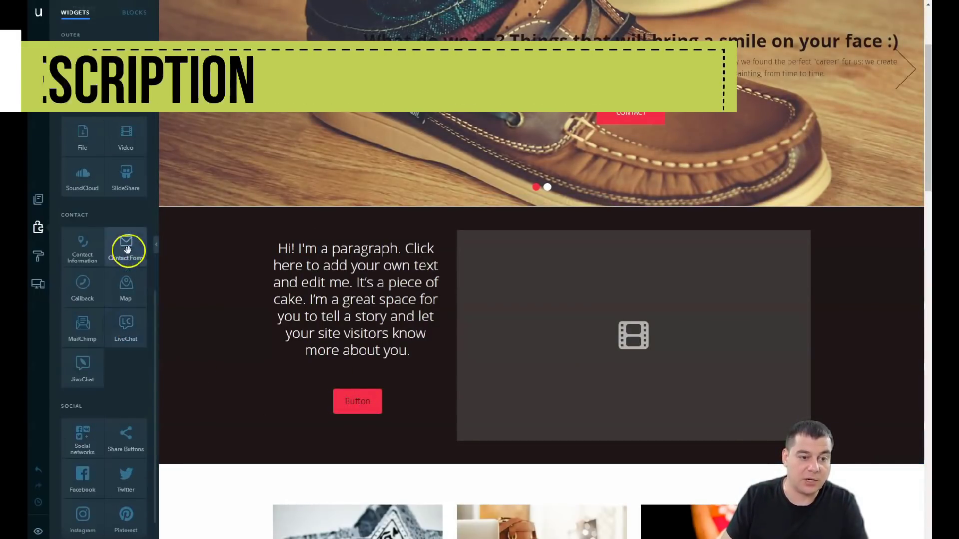
left_click(358, 398)
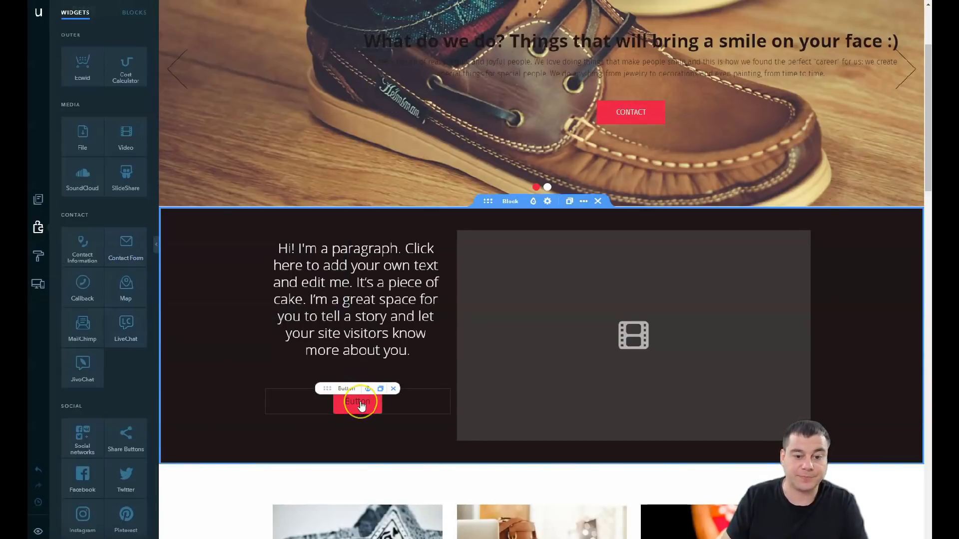
left_click(620, 112)
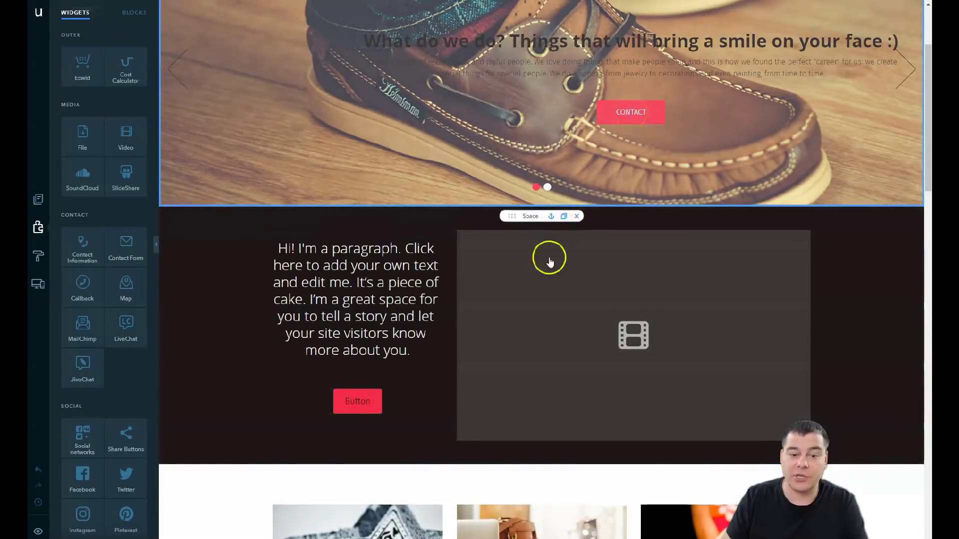
left_click(361, 406)
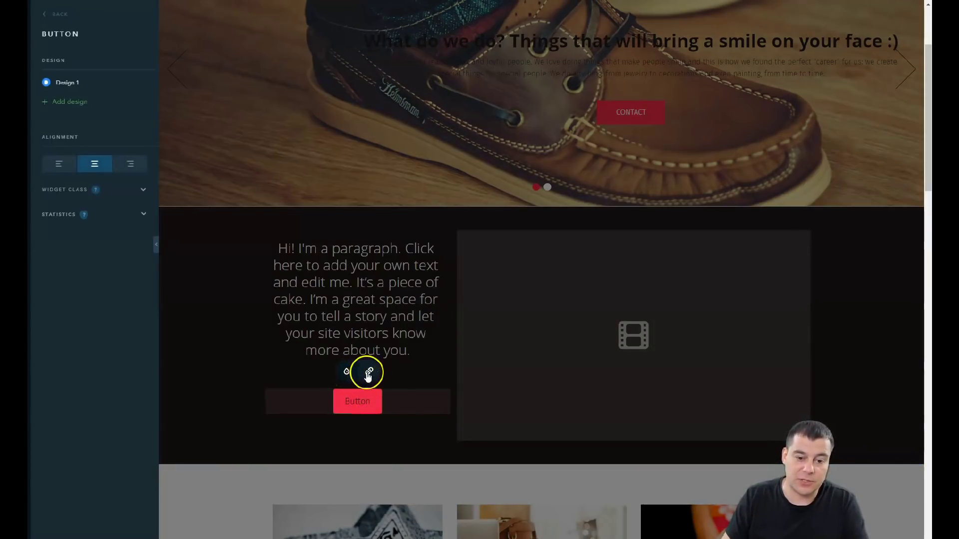
Step: Open the red Button's link dialog, showing Page with Home as the target
left_click(345, 374)
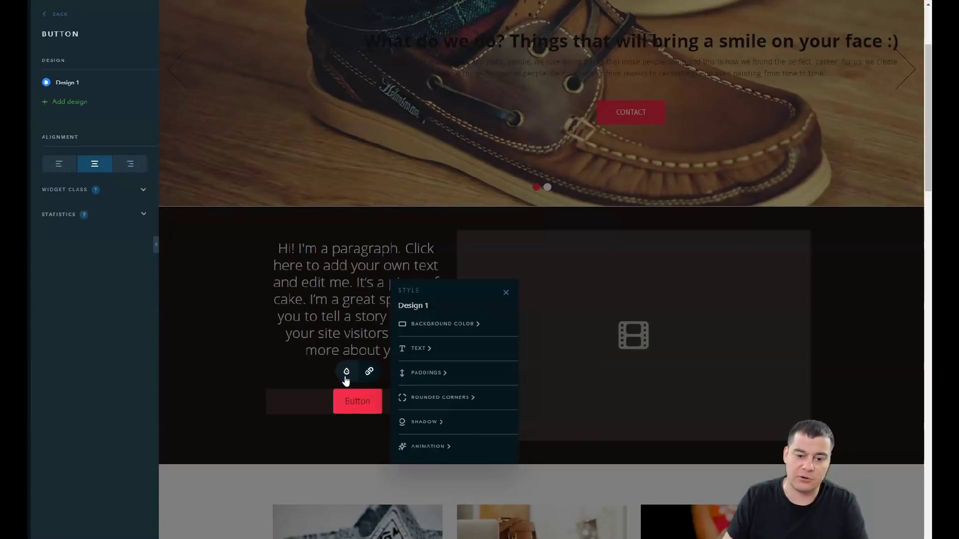
left_click(369, 372)
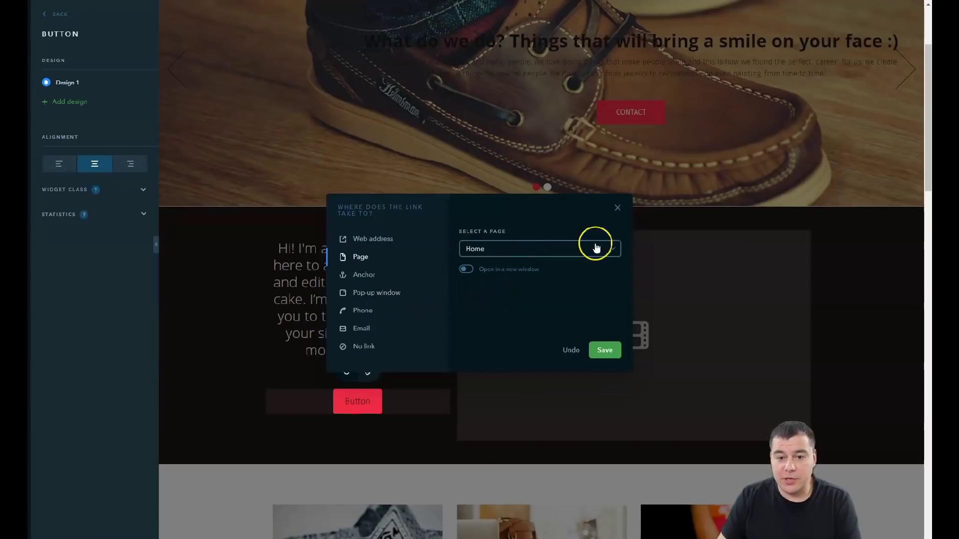
Step: Link the Button to a new pop-up called New window and open its form for editing
left_click(384, 293)
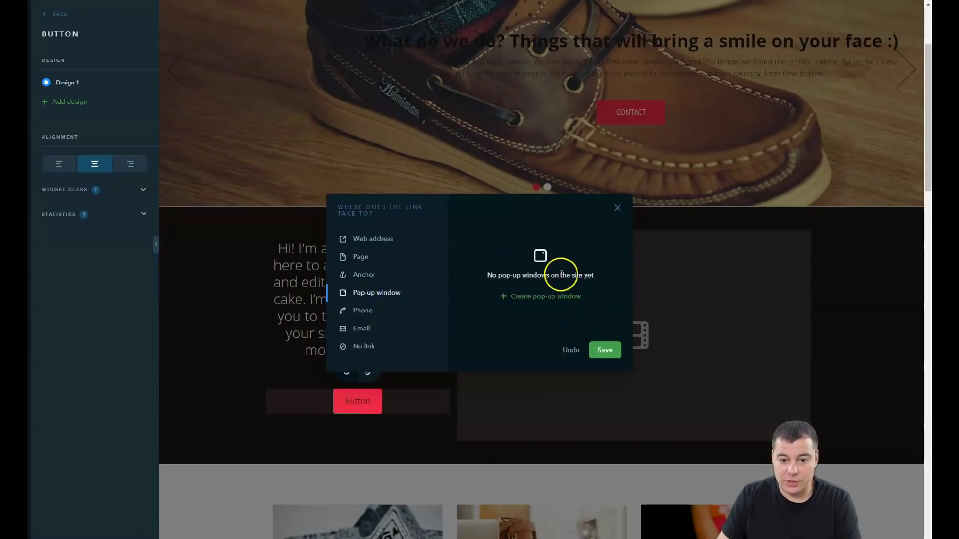
left_click(532, 301)
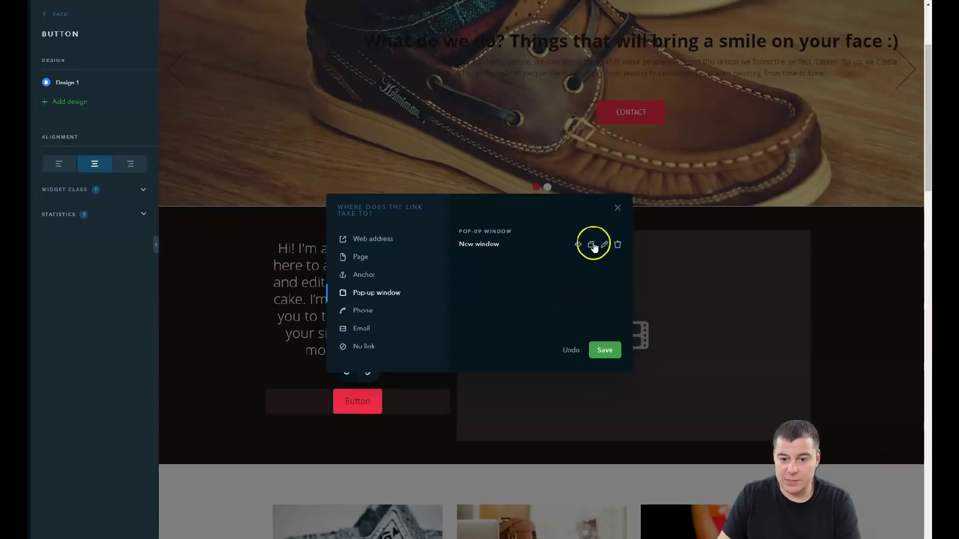
left_click(502, 246)
left_click(524, 245)
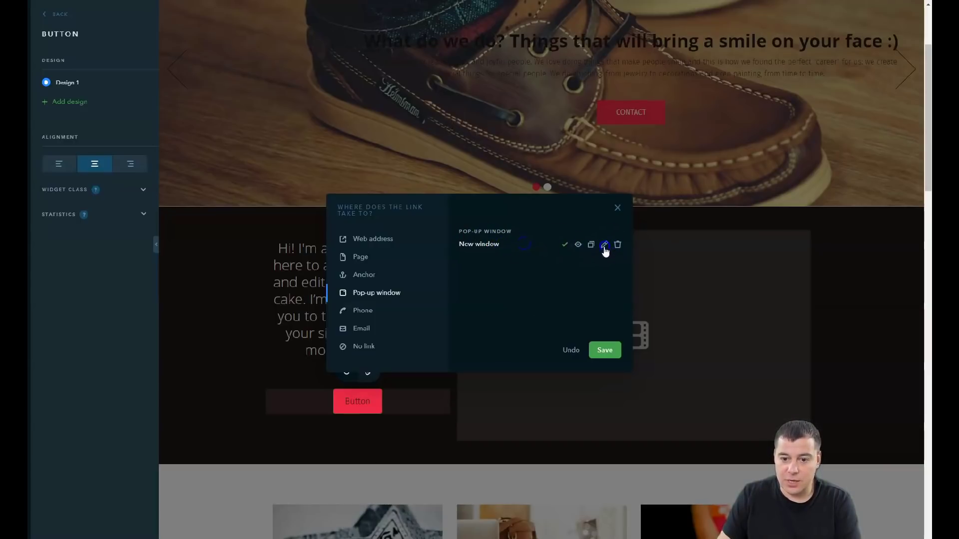
left_click(604, 245)
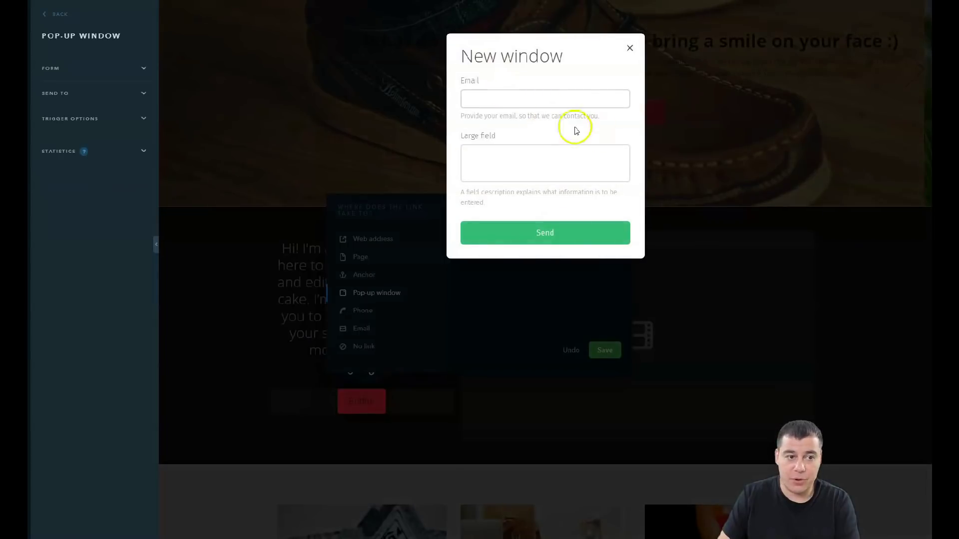
Step: Turn off Large field, add Name above Email, and add an optional Phone number field
left_click(144, 68)
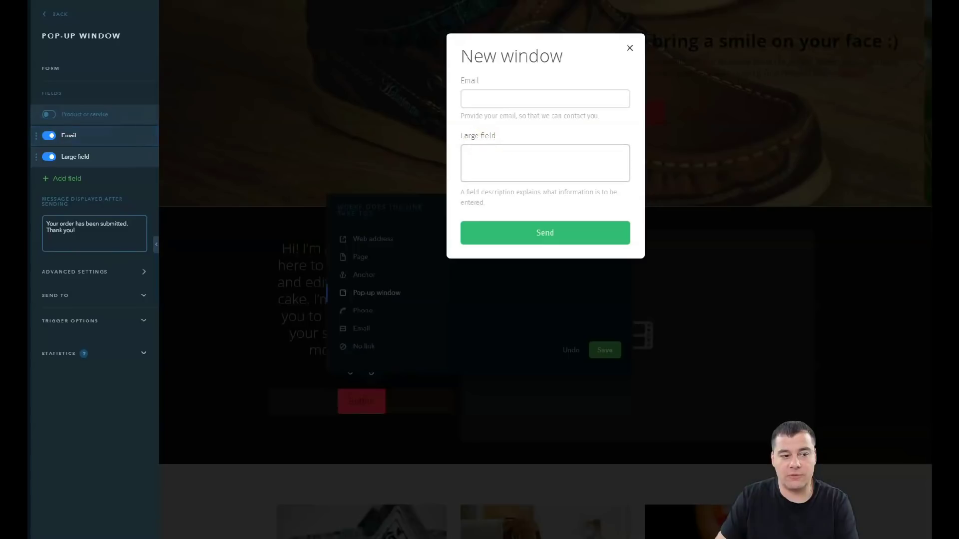
left_click(52, 160)
left_click(45, 177)
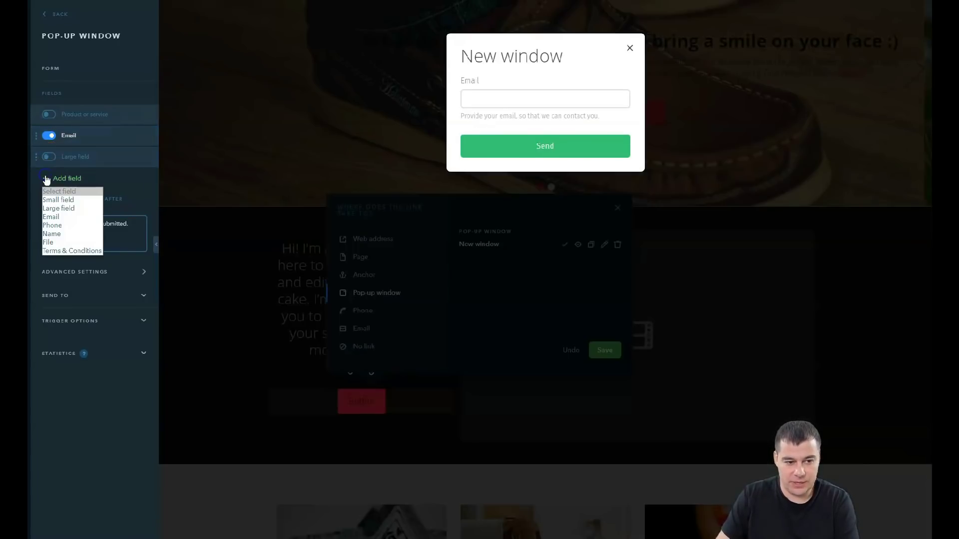
left_click(51, 233)
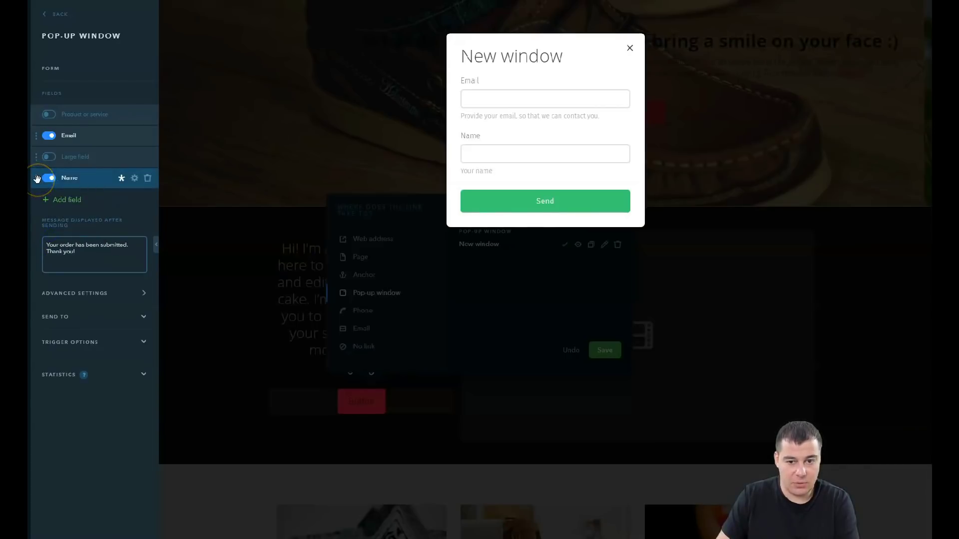
left_click_drag(37, 179, 41, 133)
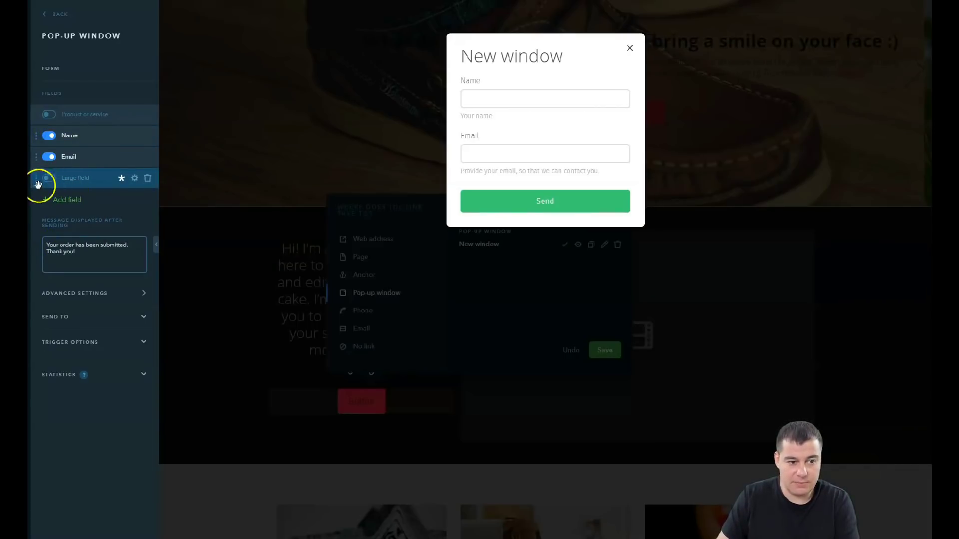
left_click(67, 200)
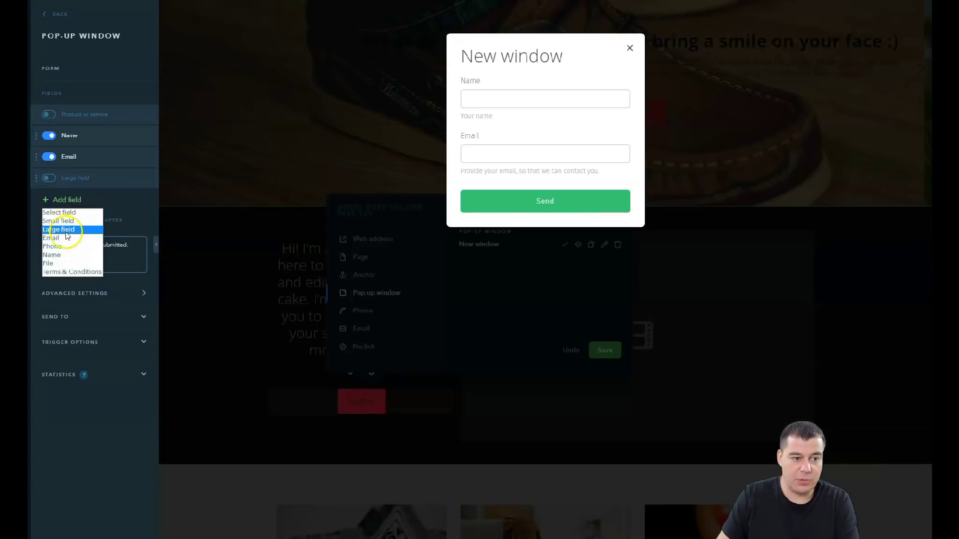
left_click(53, 246)
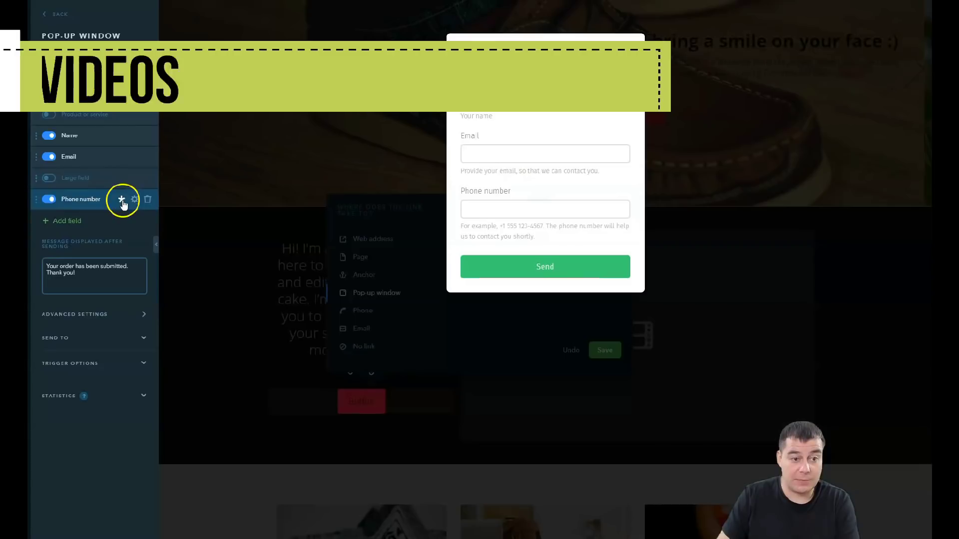
left_click(122, 200)
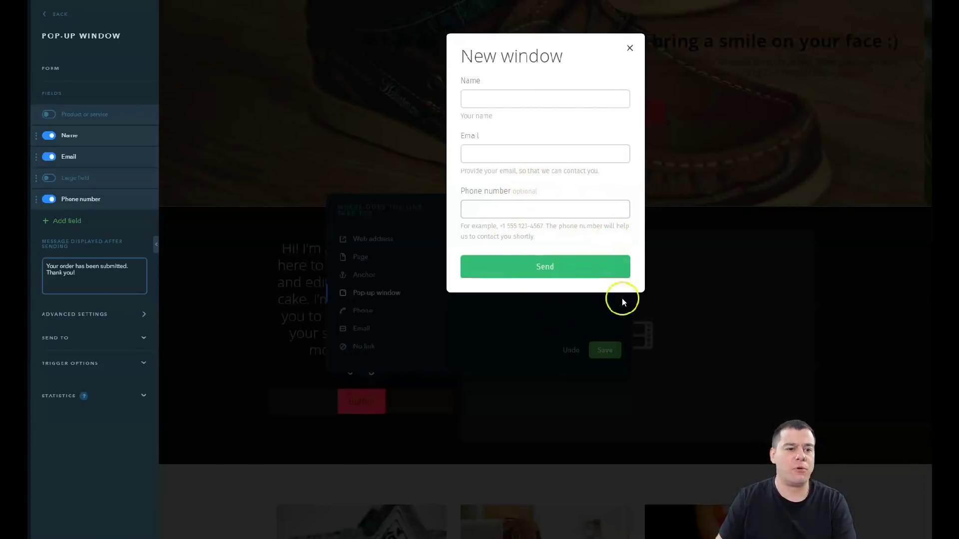
Step: Move the Large field below Phone number and leave it switched off
left_click(46, 178)
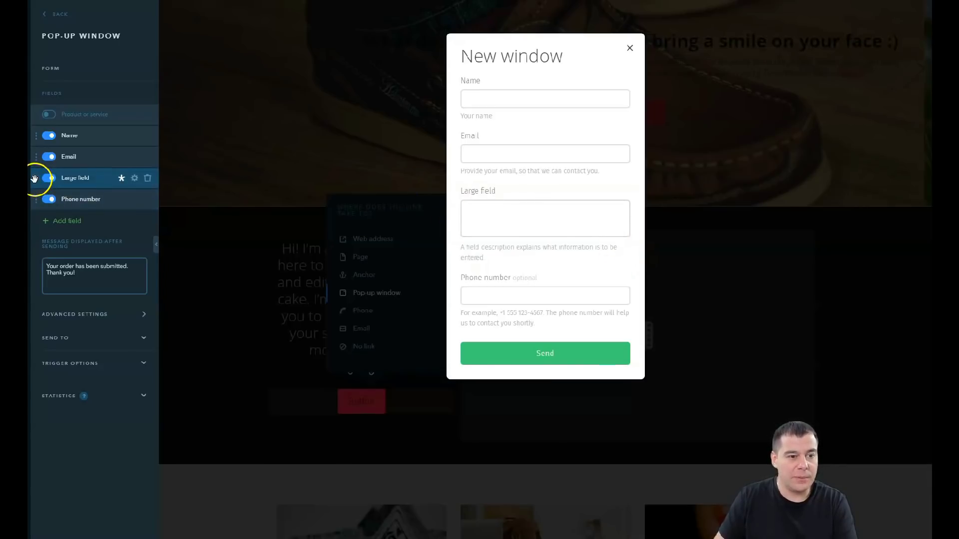
left_click_drag(35, 180, 35, 199)
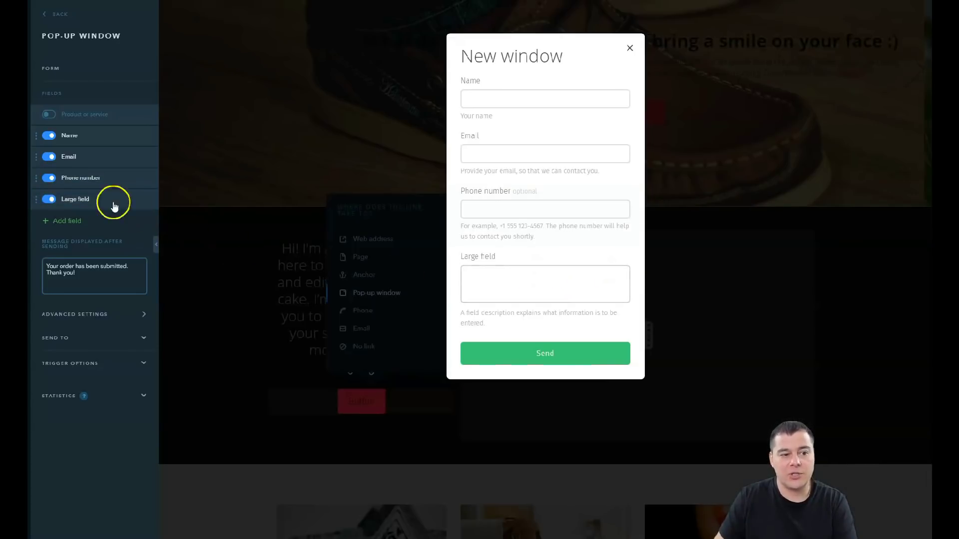
left_click(49, 200)
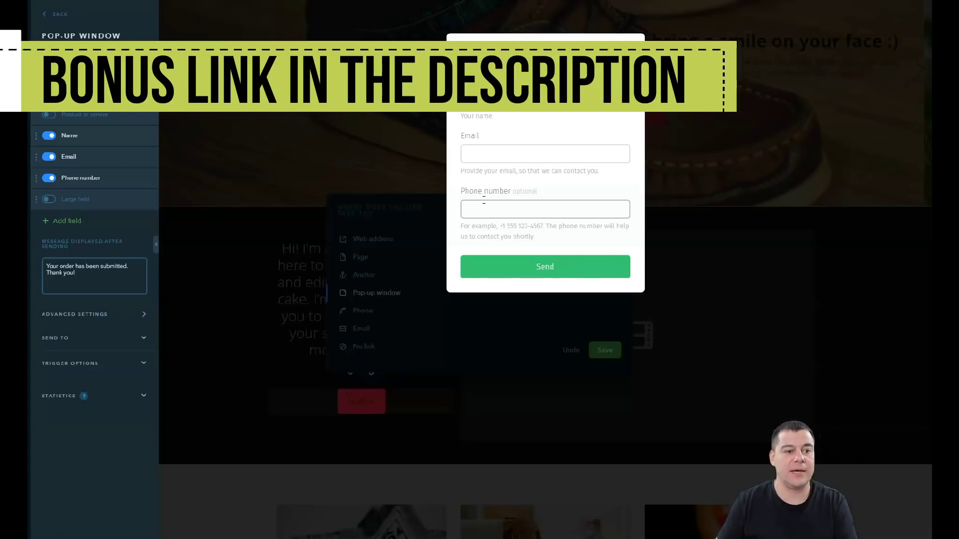
Step: Check the pop-up's extra e-mail and CRM options, then save it as the button's link target
scroll(122, 112, "down", 5)
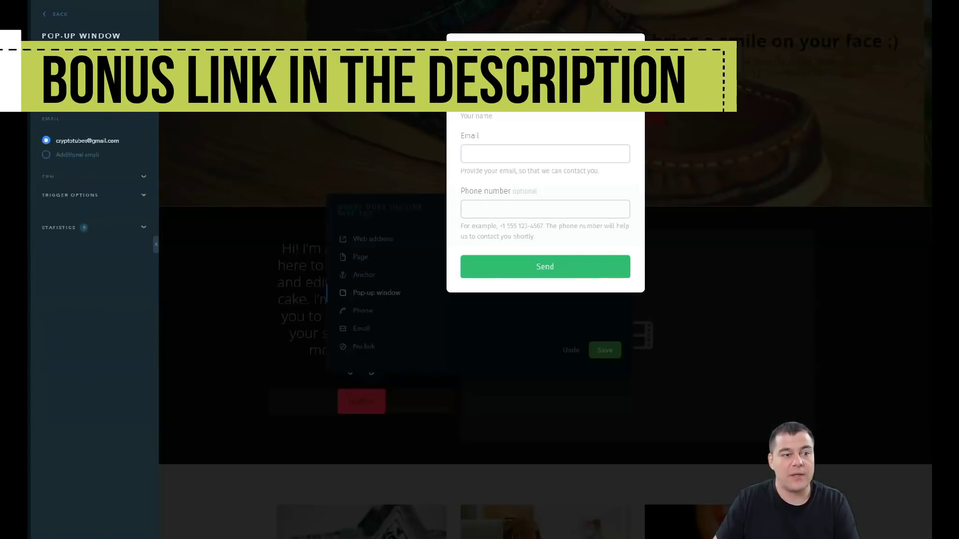
scroll(59, 162, "up", 2)
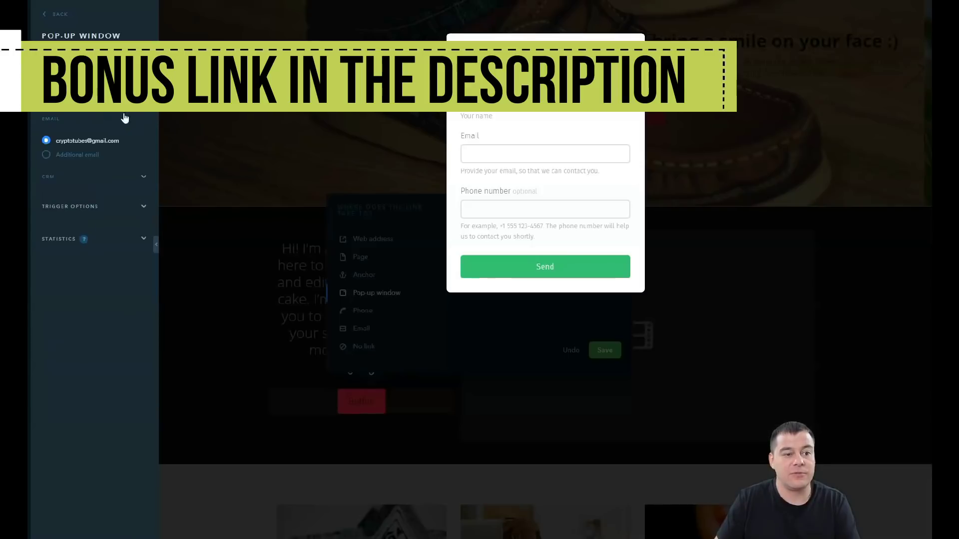
left_click(72, 155)
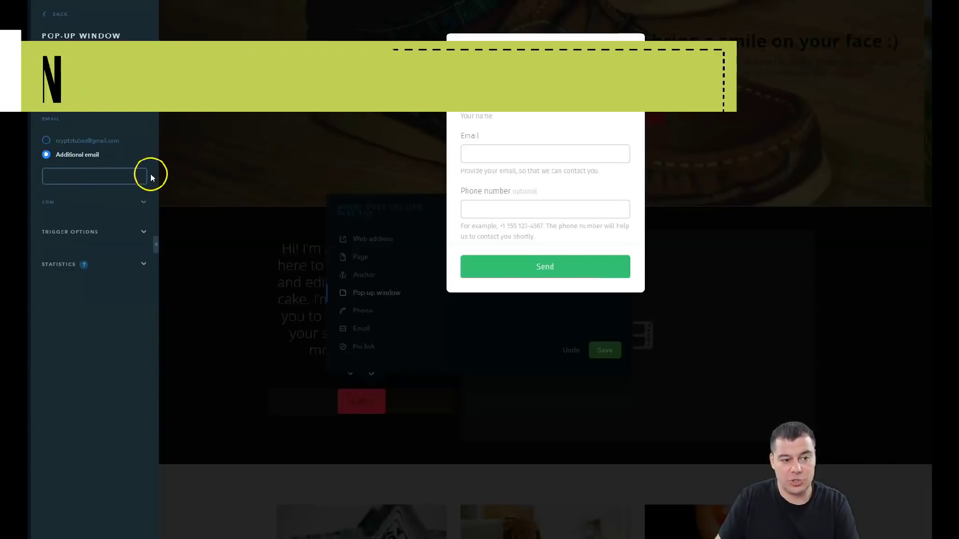
left_click(144, 201)
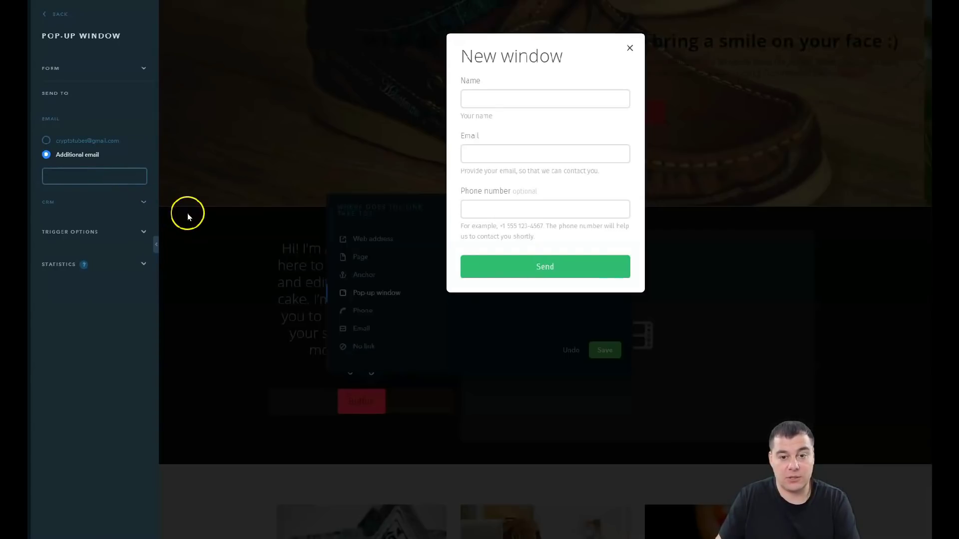
left_click(145, 203)
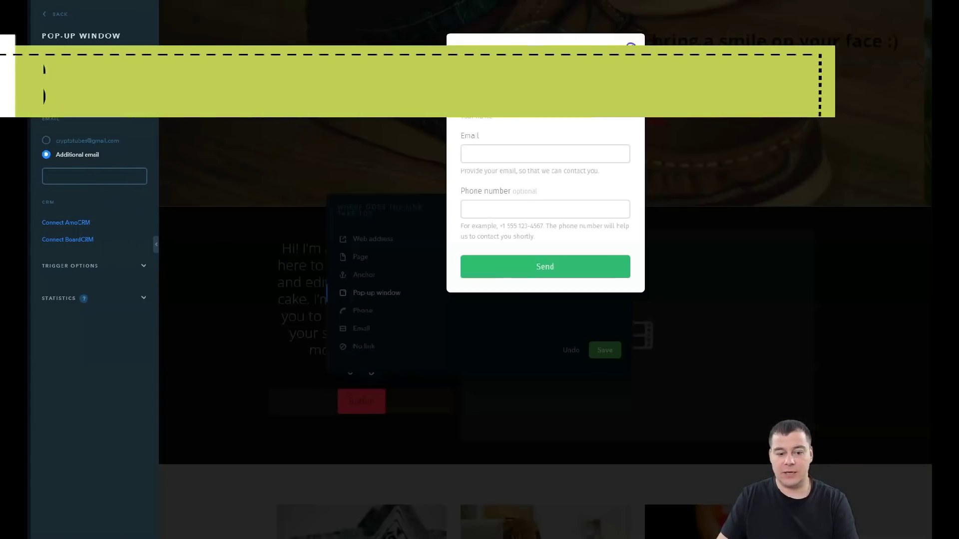
left_click(353, 250)
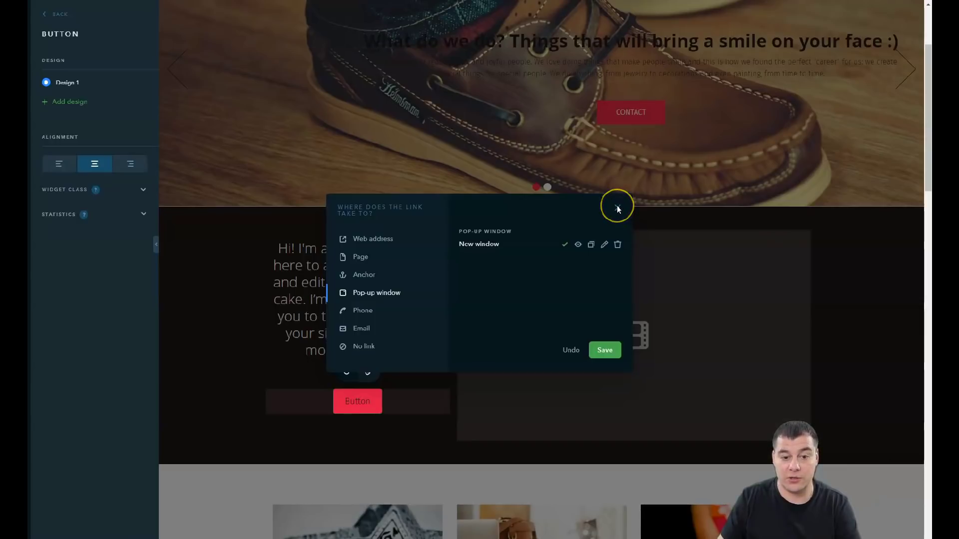
Step: Close the link dialog and Button settings to get the Widgets panel back, then scroll the page
left_click(617, 208)
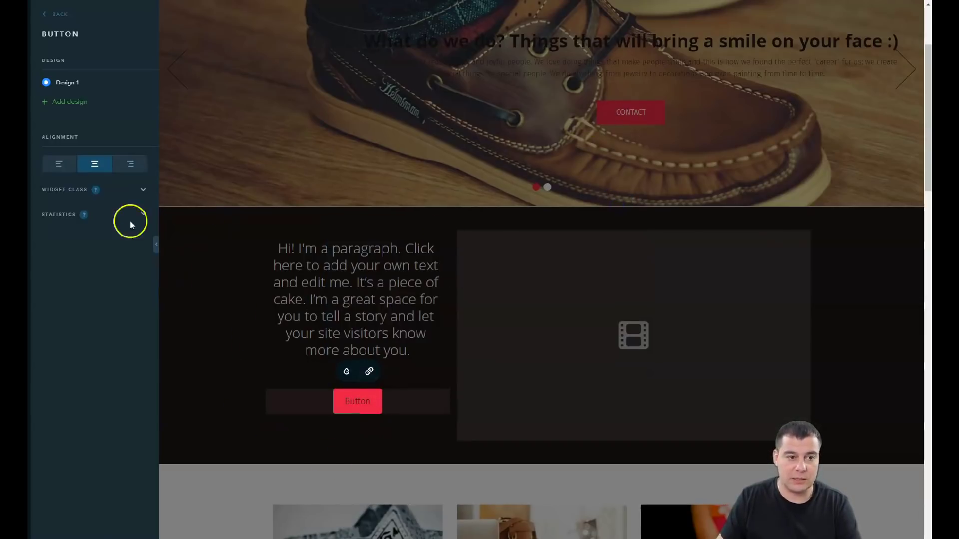
left_click(48, 15)
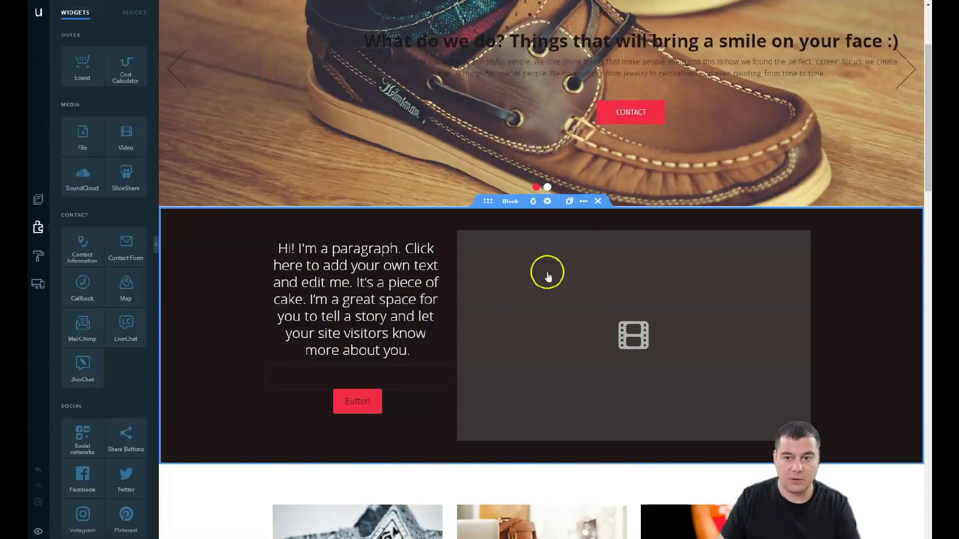
scroll(354, 419, "down", 10)
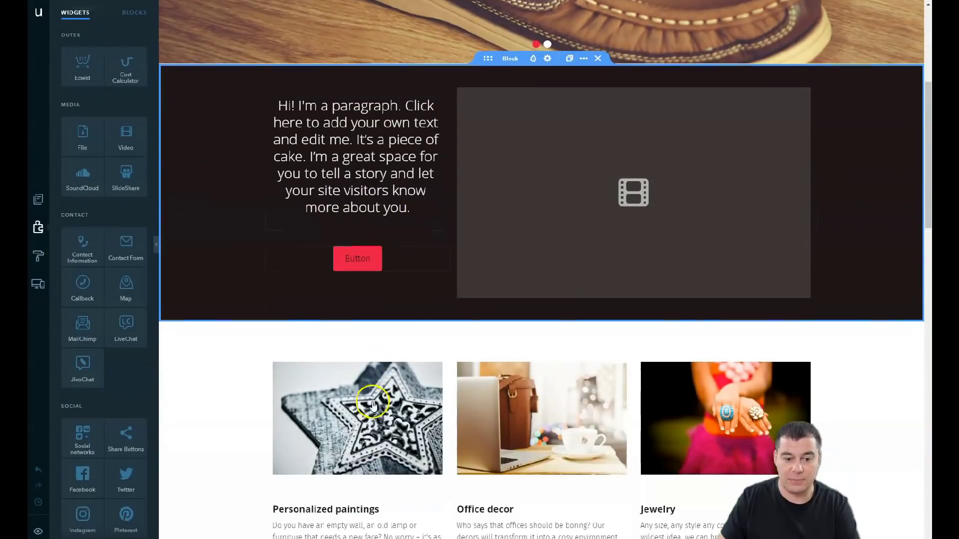
scroll(532, 387, "down", 9)
scroll(579, 389, "down", 4)
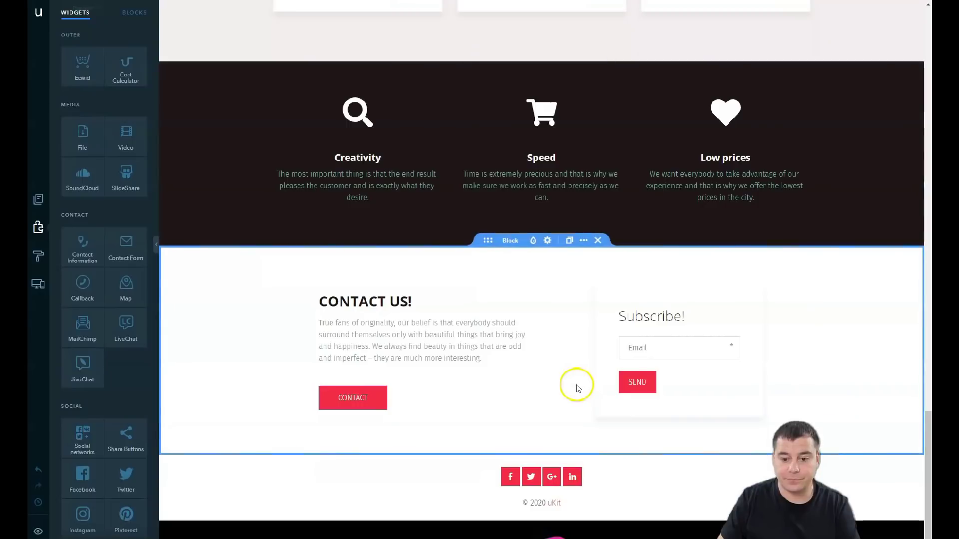
mouse_move(698, 336)
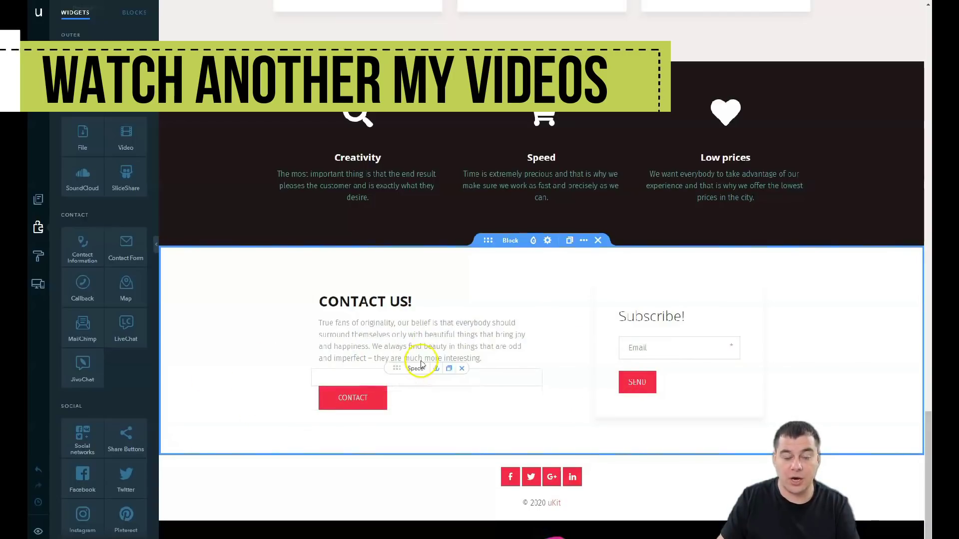
scroll(514, 349, "up", 2)
scroll(516, 356, "down", 2)
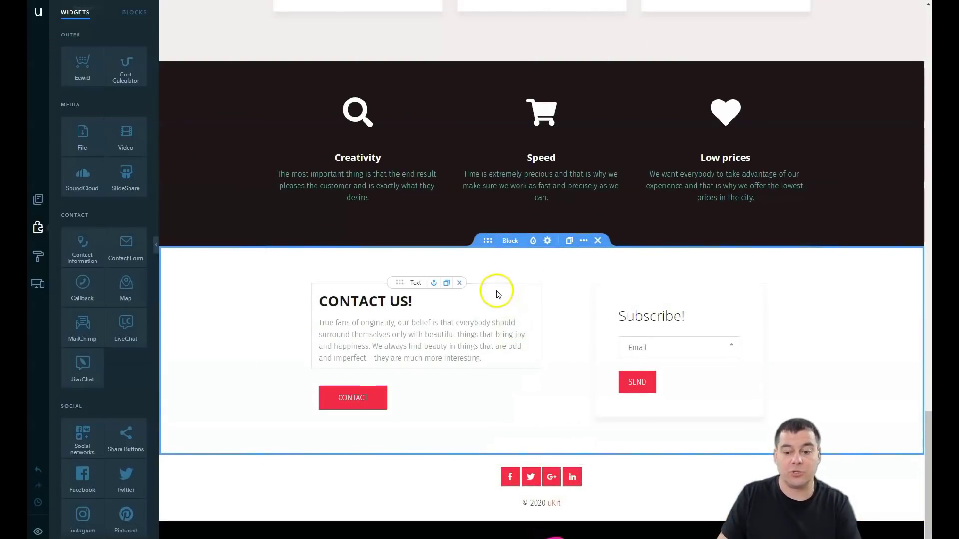
scroll(472, 267, "up", 7)
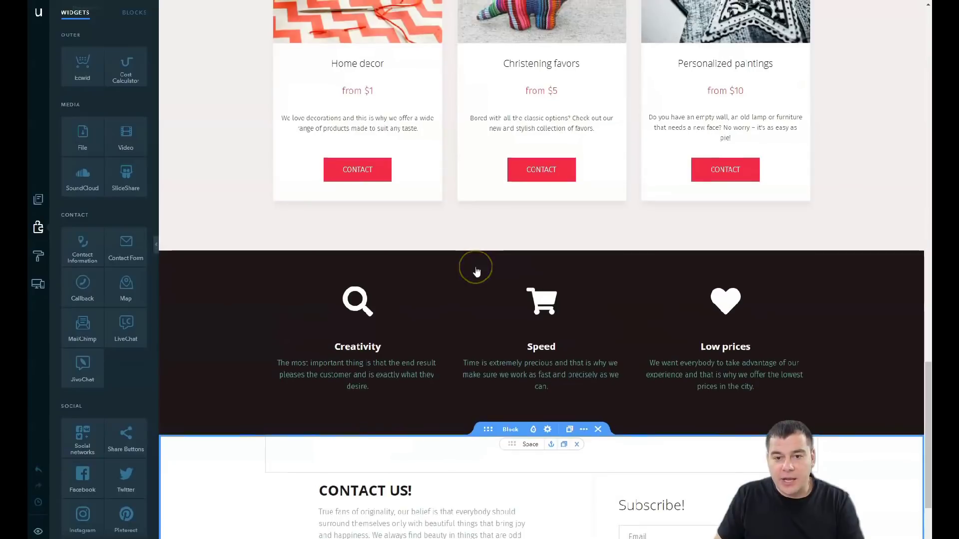
scroll(476, 268, "up", 10)
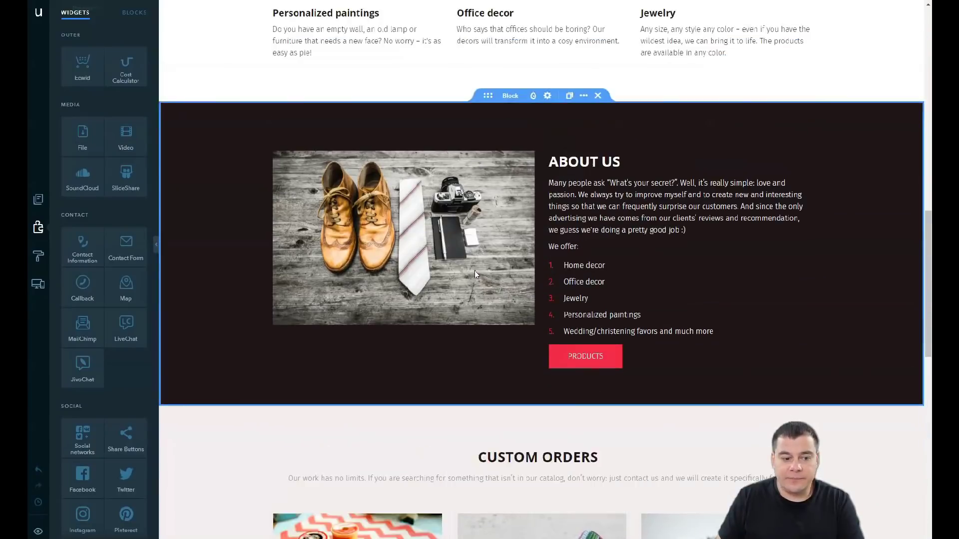
scroll(476, 275, "up", 11)
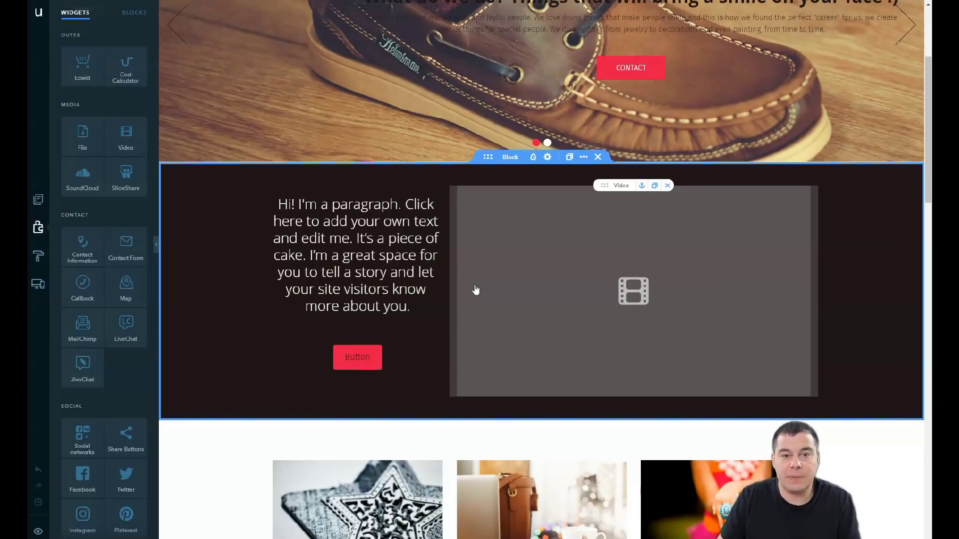
Step: Drag the divider right to widen the paragraph column and narrow the video in the dark block
scroll(475, 290, "up", 4)
left_click(470, 286)
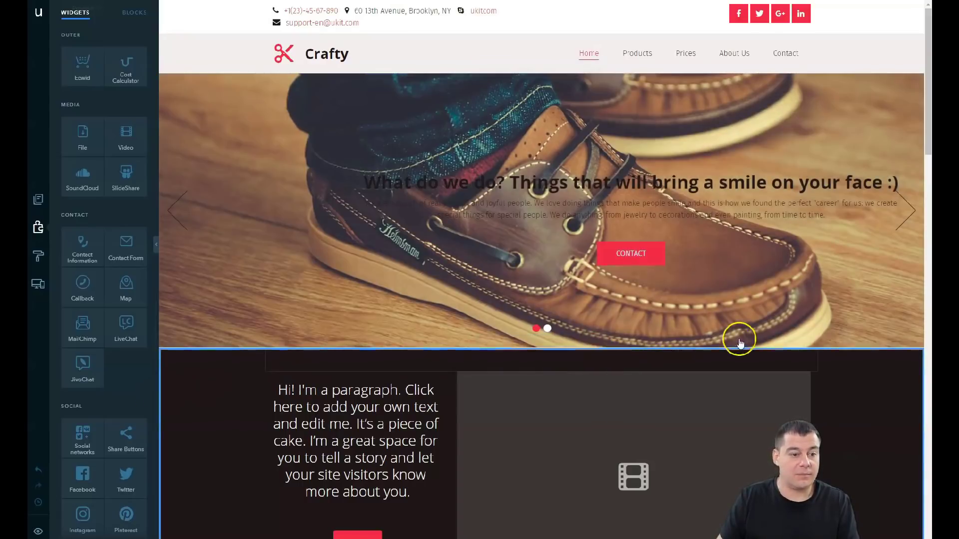
mouse_move(563, 368)
scroll(563, 369, "down", 4)
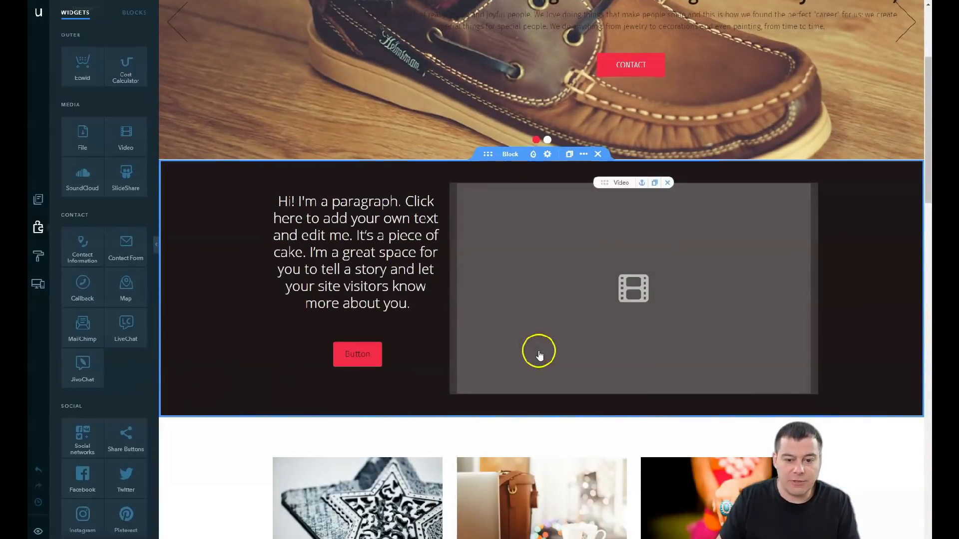
left_click_drag(447, 276, 540, 266)
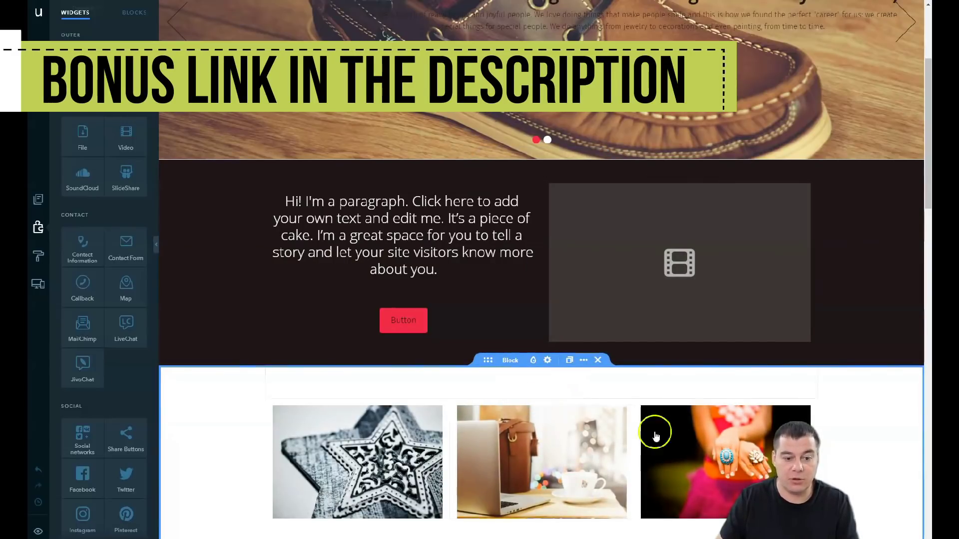
Step: Scroll down to the Creativity, Speed and Low prices block above CONTACT US and Subscribe
scroll(578, 417, "down", 4)
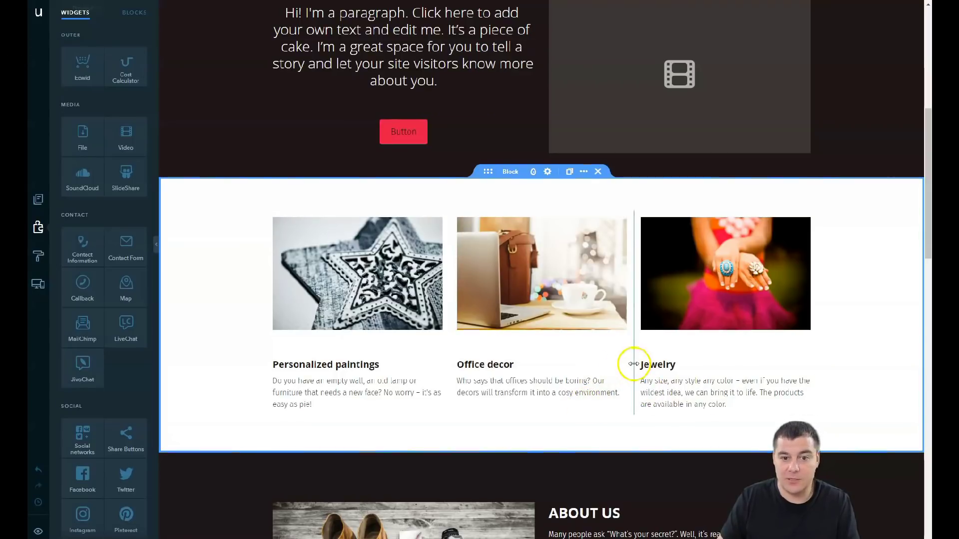
scroll(100, 322, "down", 1)
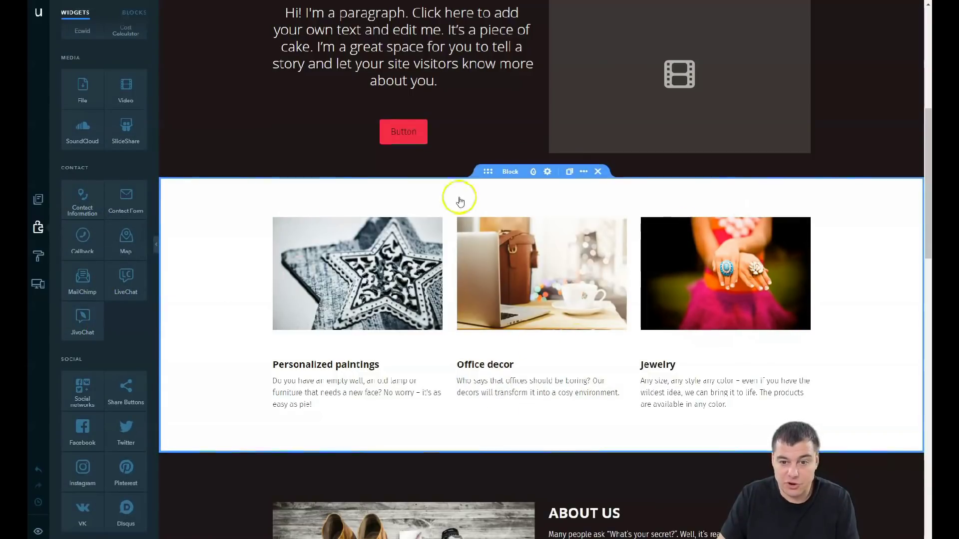
scroll(505, 118, "down", 7)
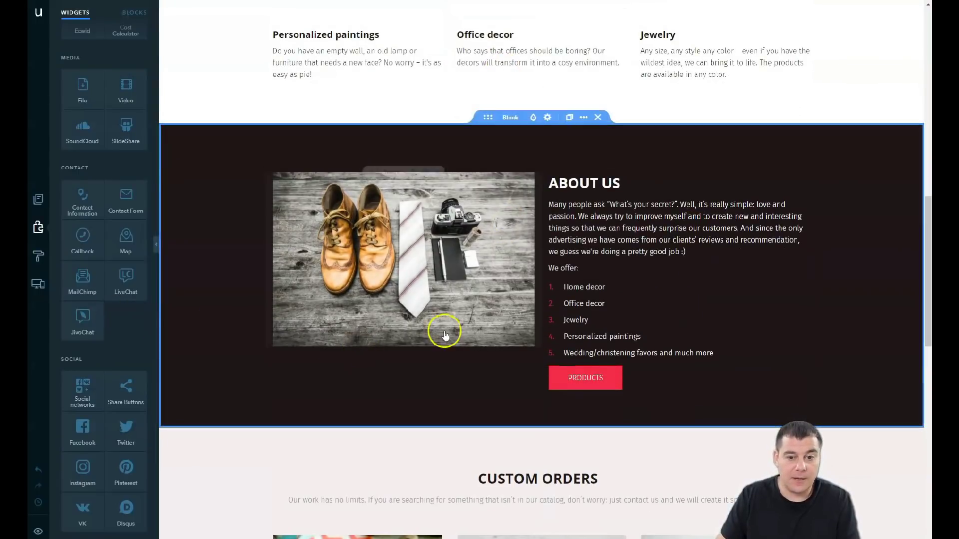
scroll(435, 292, "down", 6)
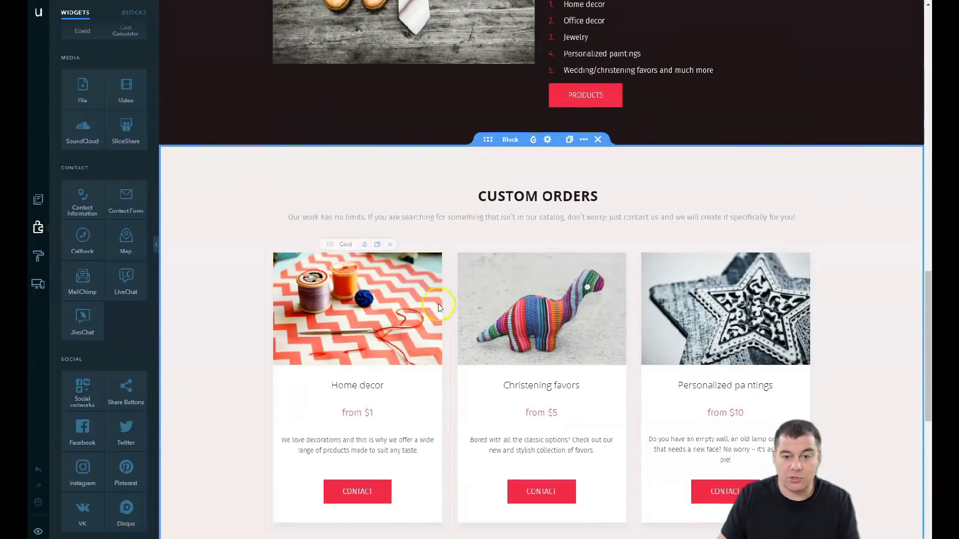
scroll(422, 280, "down", 4)
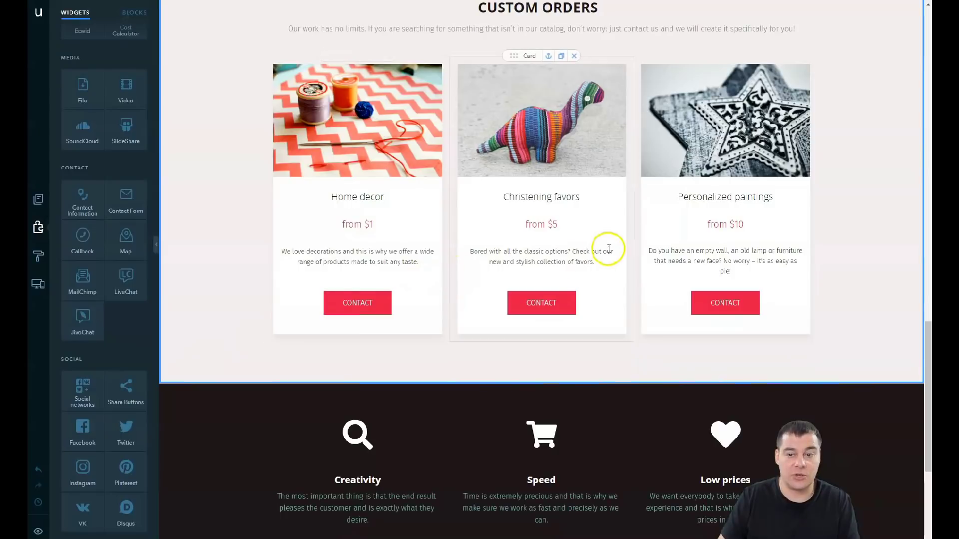
scroll(599, 242, "down", 3)
scroll(567, 287, "down", 3)
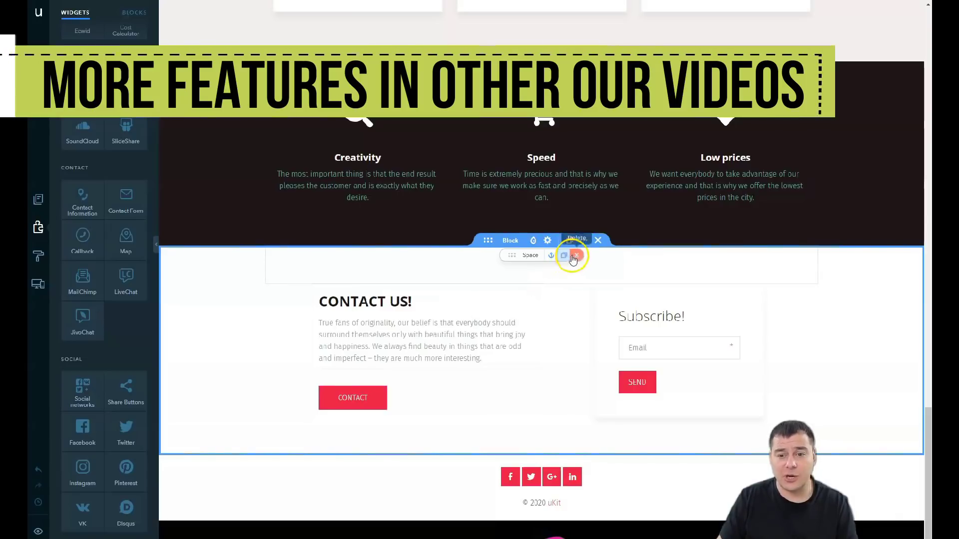
left_click(607, 176)
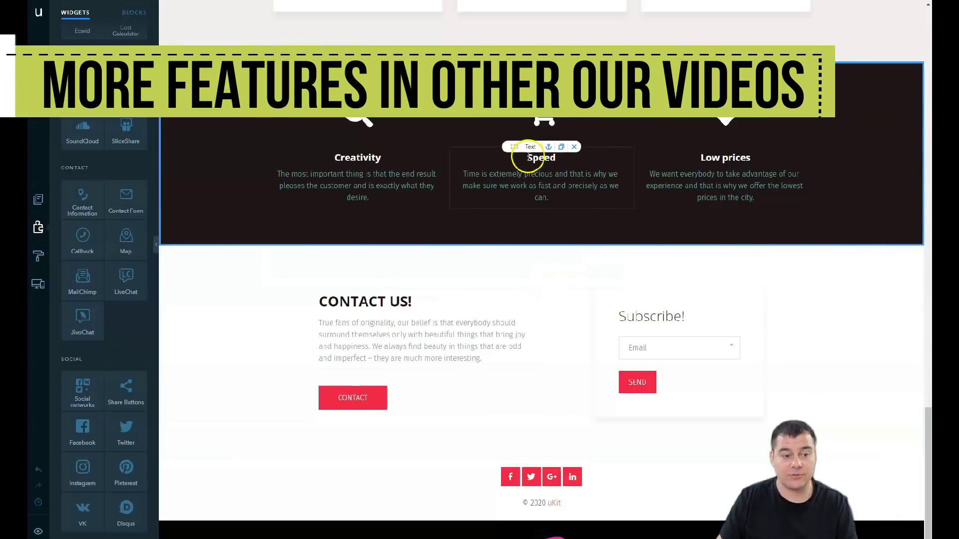
left_click(482, 128)
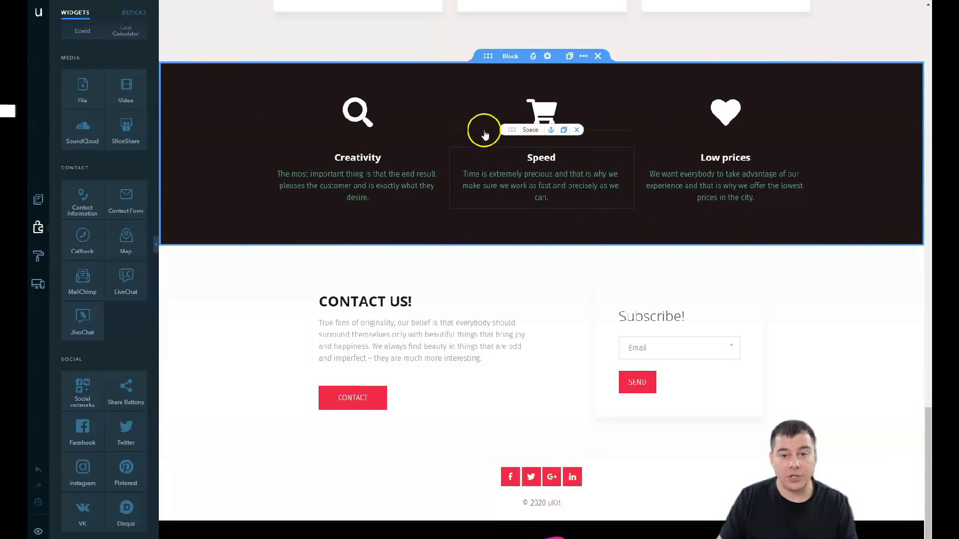
scroll(497, 134, "up", 10)
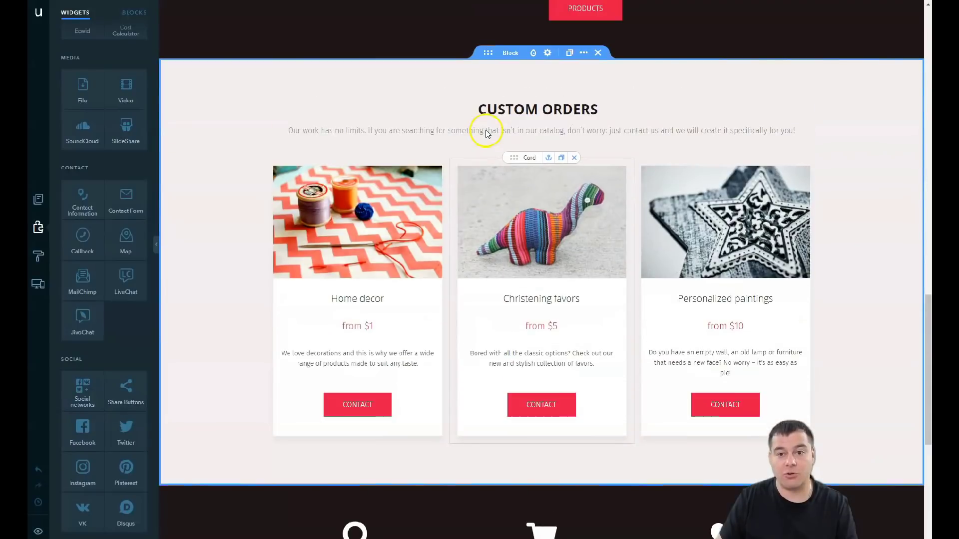
scroll(486, 129, "up", 9)
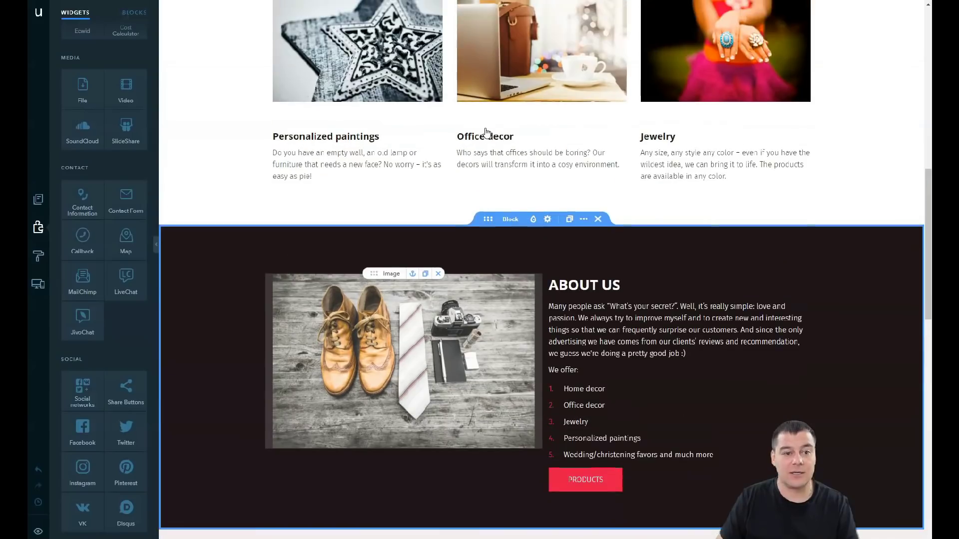
scroll(487, 132, "up", 14)
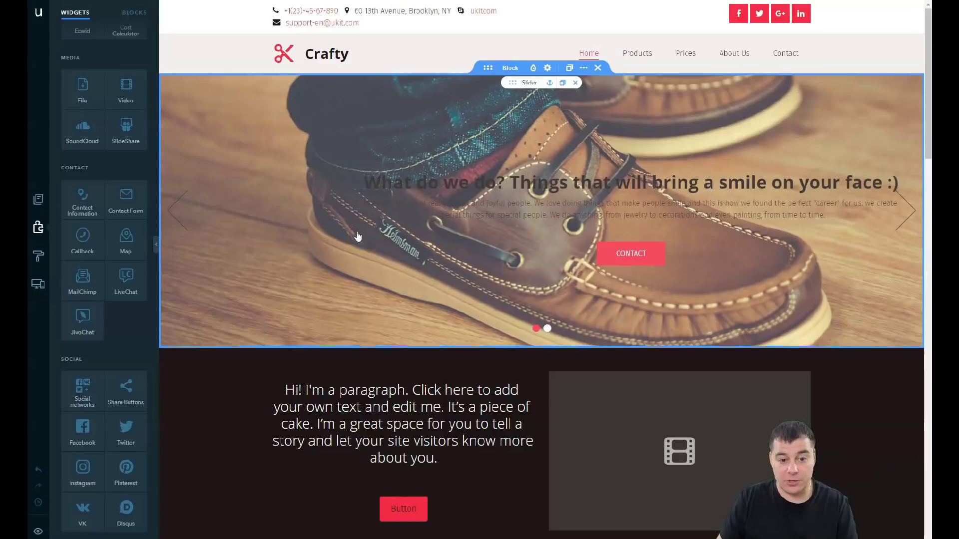
left_click(375, 207)
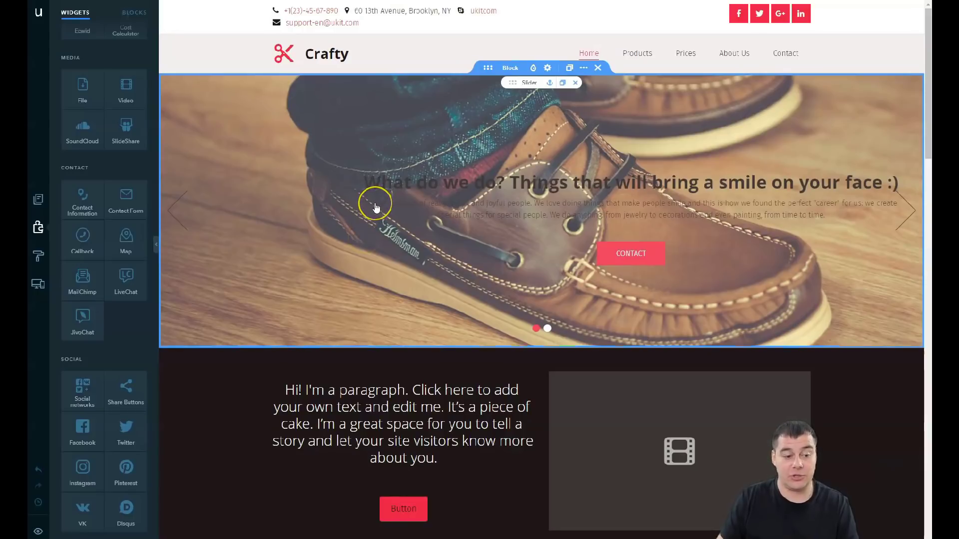